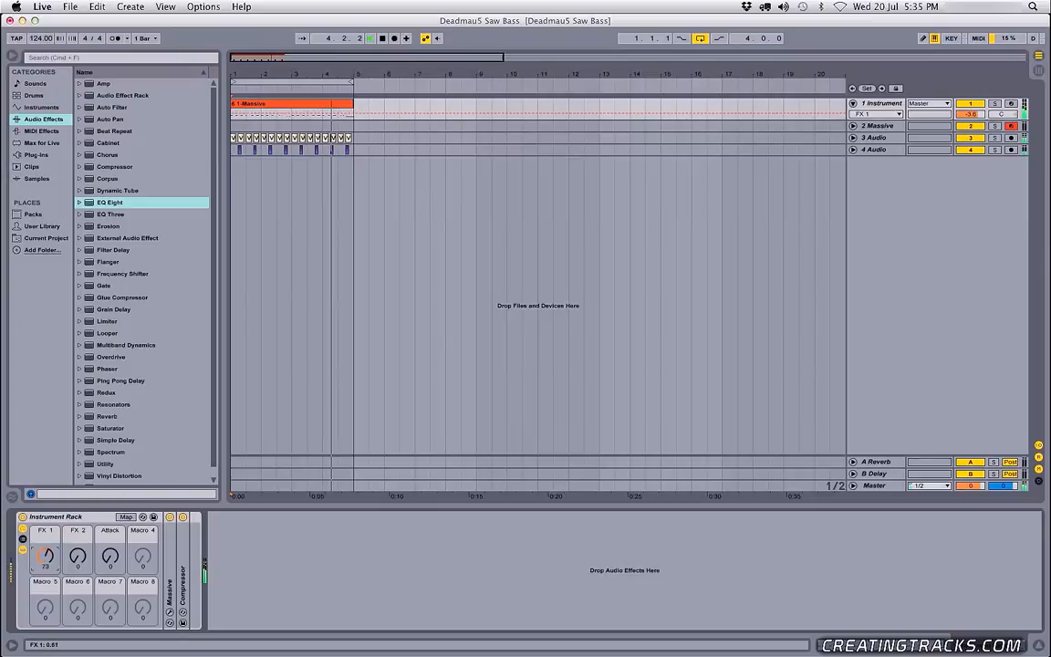
Audition the rack's FX 2, FX 1 and Attack macros during playback by raising each to 127
{"action": "left_click", "coordinate": [79, 556]}
{"action": "left_click_drag", "start_coordinate": [79, 557], "coordinate": [79, 461]}
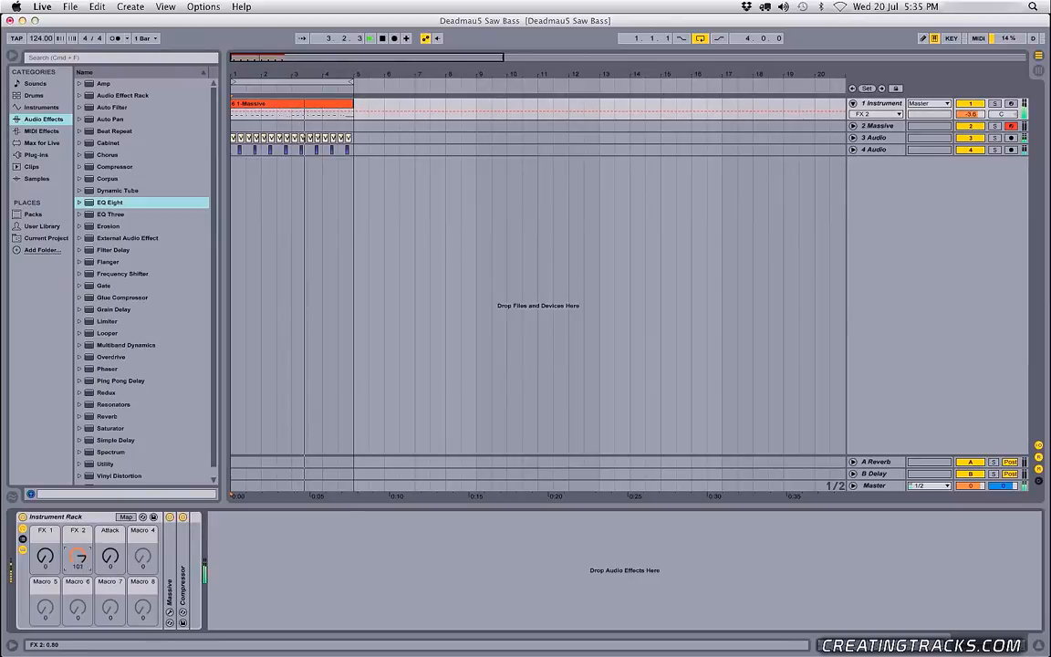
{"action": "left_click", "coordinate": [45, 566]}
{"action": "left_click_drag", "start_coordinate": [46, 566], "coordinate": [42, 500]}
{"action": "left_click_drag", "start_coordinate": [109, 495], "coordinate": [108, 411]}
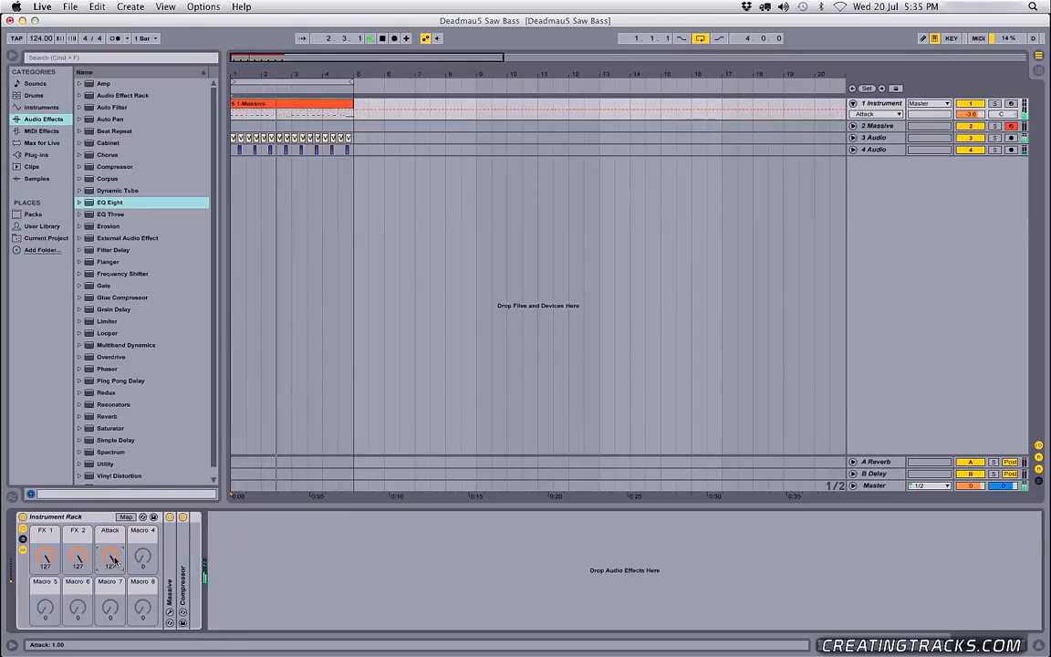
Set the FX 1, FX 2 and Attack macros to 0
{"action": "left_click_drag", "start_coordinate": [109, 566], "coordinate": [109, 603]}
{"action": "left_click_drag", "start_coordinate": [79, 557], "coordinate": [79, 655]}
{"action": "left_click_drag", "start_coordinate": [46, 557], "coordinate": [46, 656]}
{"action": "left_click_drag", "start_coordinate": [110, 557], "coordinate": [110, 656]}
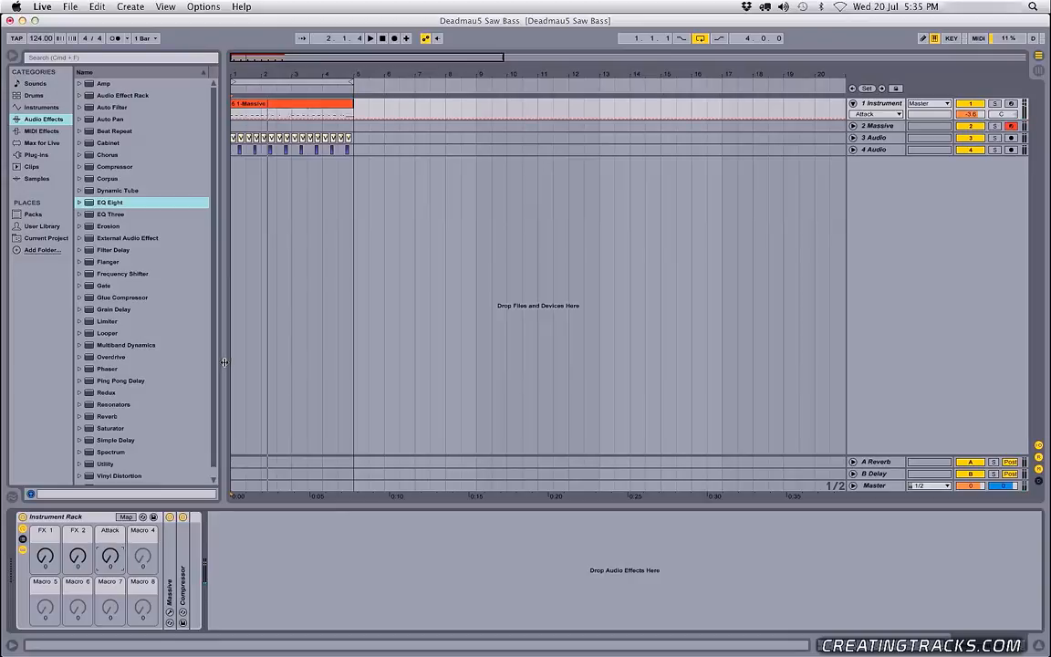
Open the Massive clip in the first track for note editing and set its fixed grid to 1/8 triplets
{"action": "double_click", "coordinate": [253, 105]}
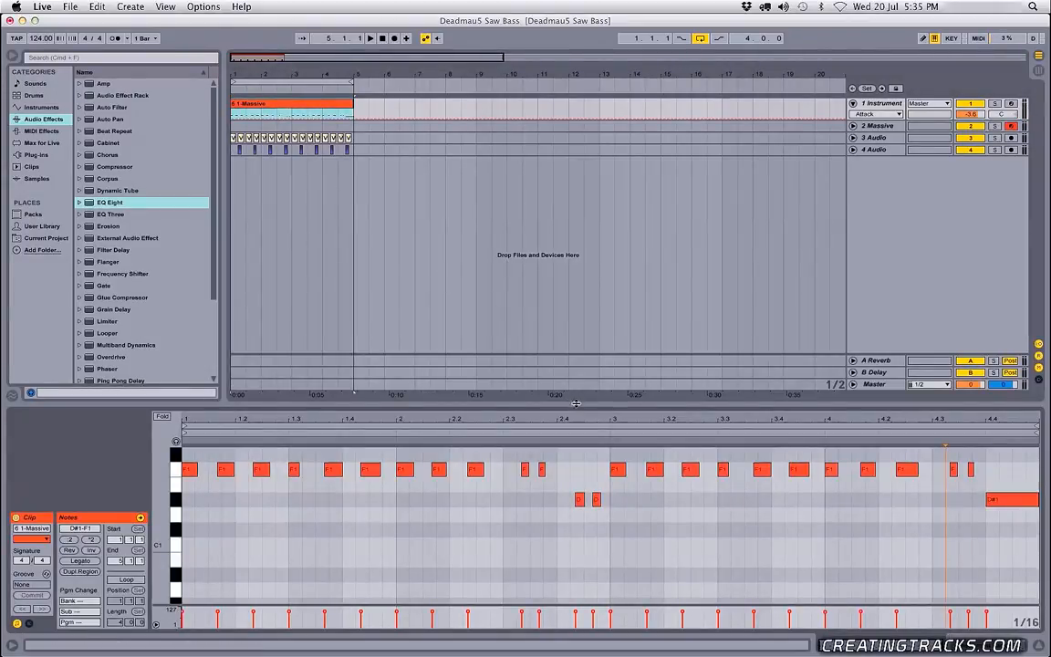
{"action": "left_click_drag", "start_coordinate": [577, 402], "coordinate": [582, 291]}
{"action": "left_click", "coordinate": [538, 363]}
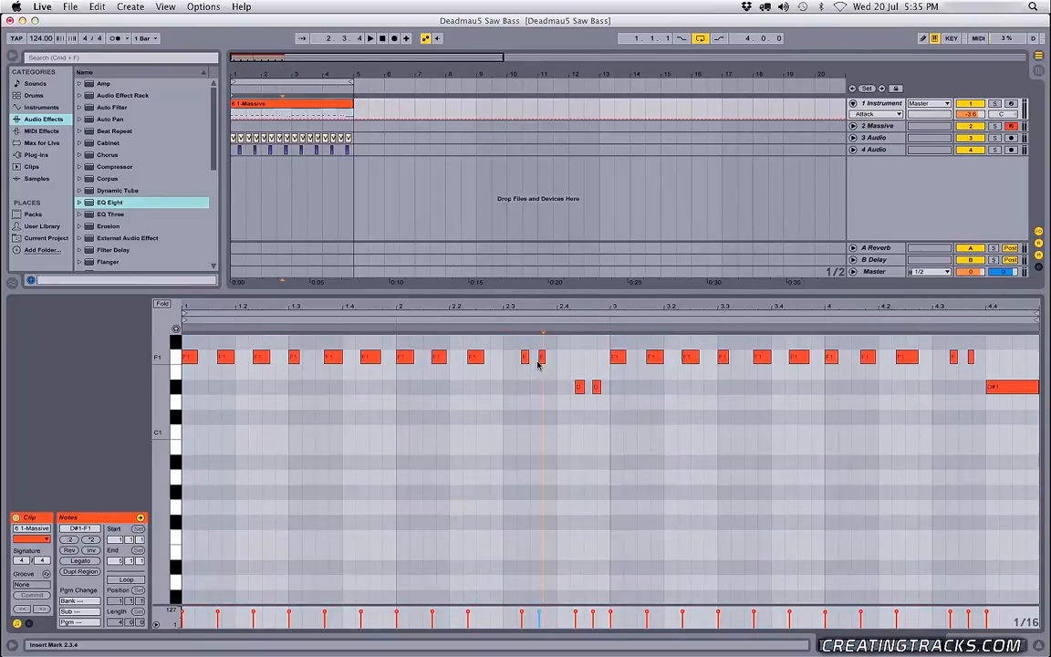
{"action": "right_click", "coordinate": [501, 364]}
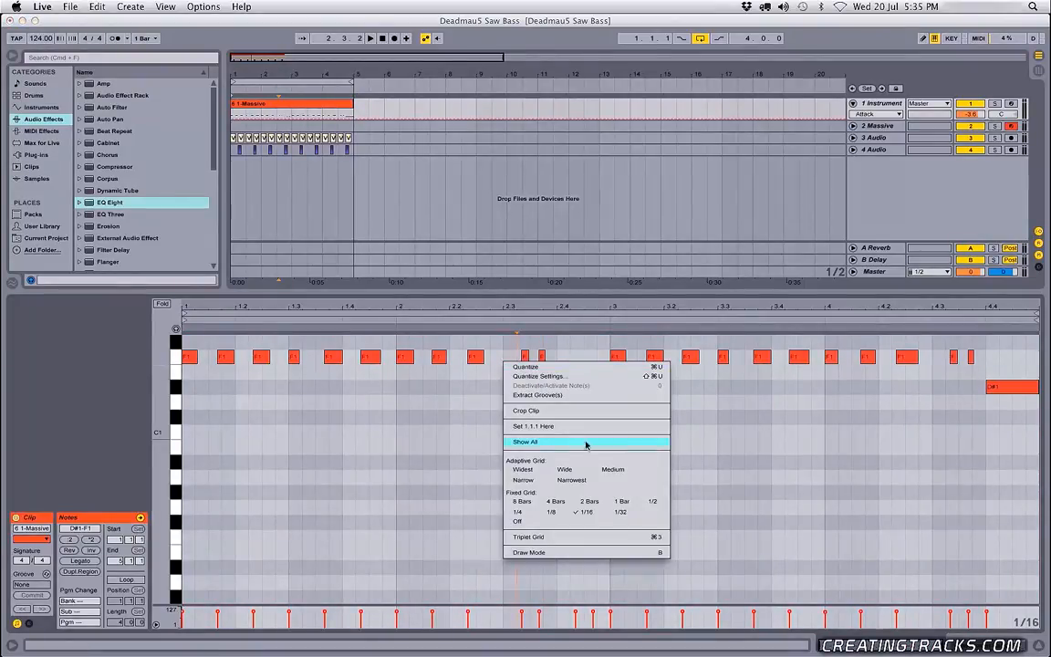
{"action": "left_click", "coordinate": [529, 536]}
{"action": "right_click", "coordinate": [467, 394]}
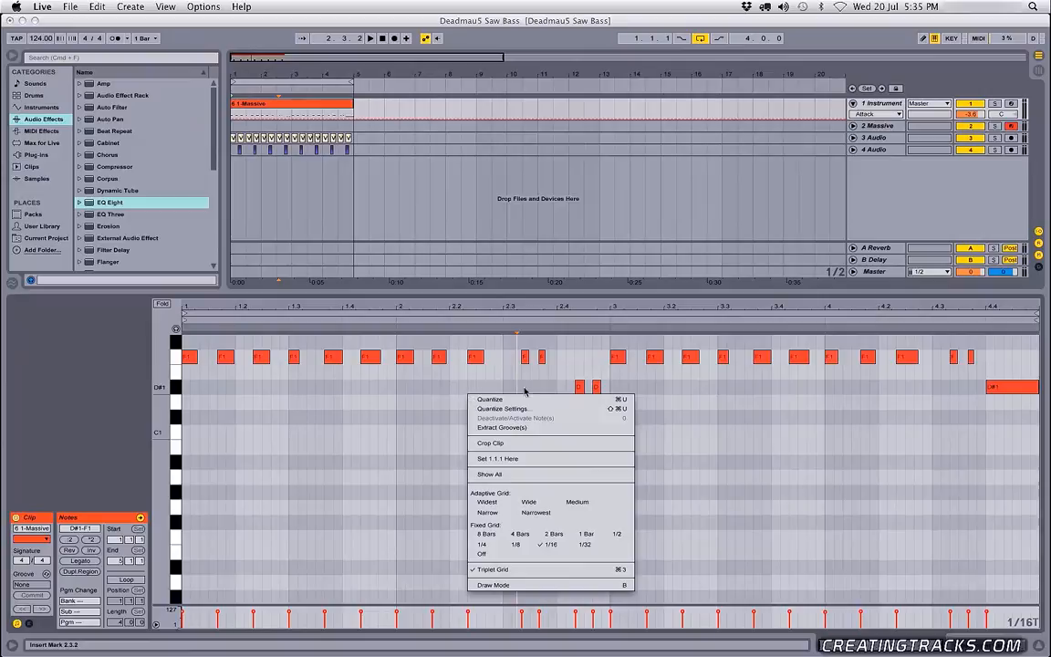
{"action": "left_click", "coordinate": [511, 546]}
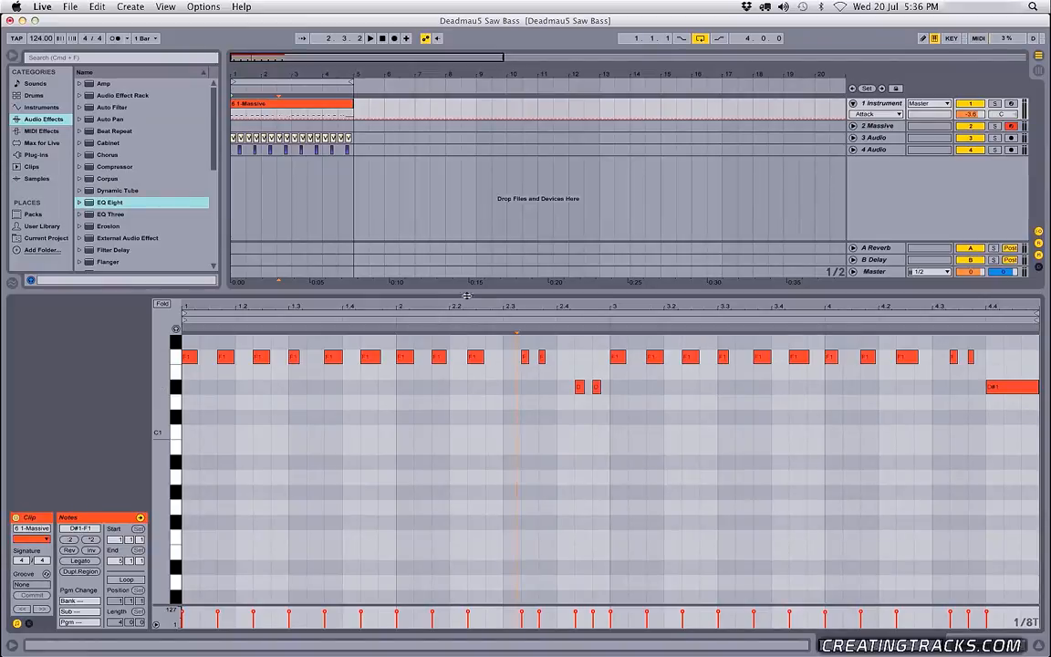
{"action": "left_click_drag", "start_coordinate": [478, 293], "coordinate": [477, 530]}
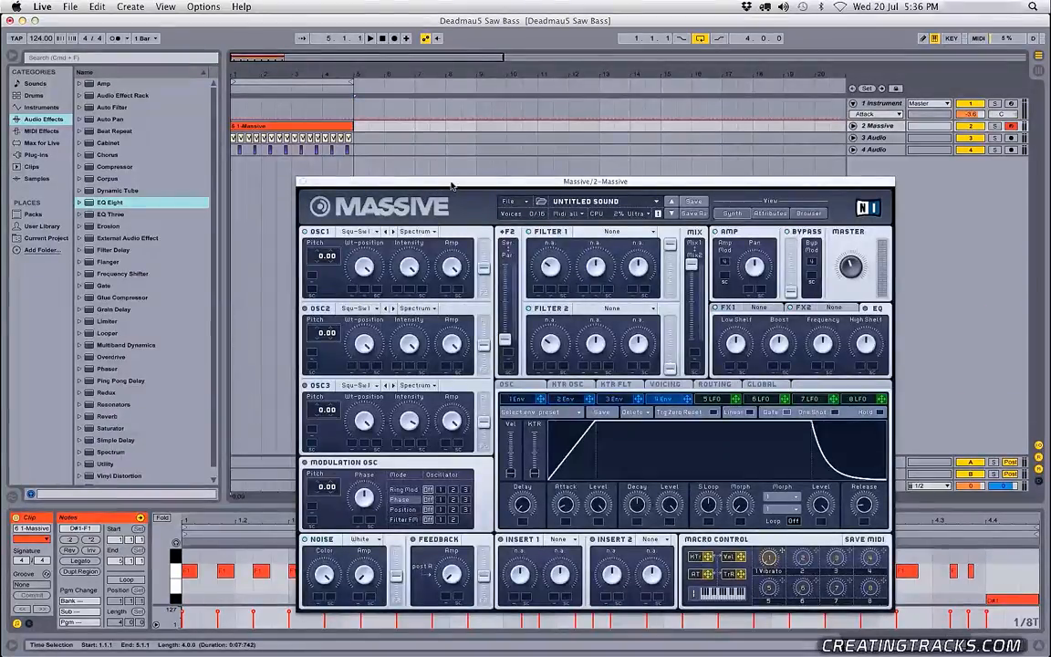
Start a new sound in the Massive synth of track 2 and deactivate the 1 Instrument track
{"action": "left_click", "coordinate": [506, 202]}
{"action": "left_click", "coordinate": [526, 202]}
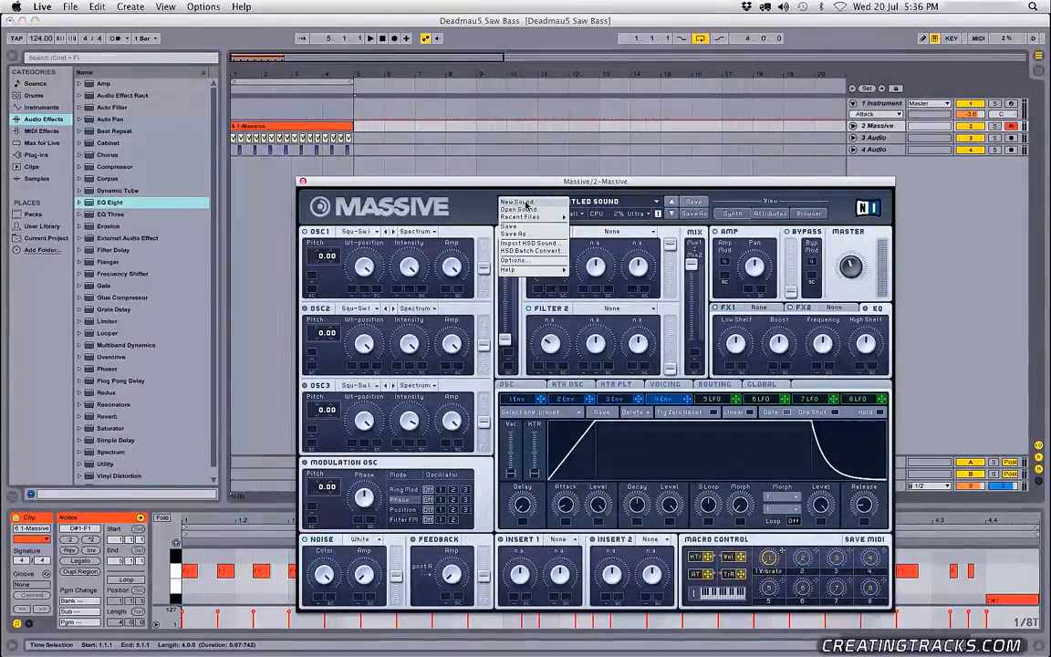
{"action": "left_click", "coordinate": [973, 103]}
Set the synth's voicing to 2 unison voices in Monophon mode and enable a slight Pan Position spread
{"action": "left_click_drag", "start_coordinate": [614, 182], "coordinate": [619, 106]}
{"action": "key", "text": "alt+super+l"}
{"action": "left_click", "coordinate": [671, 307]}
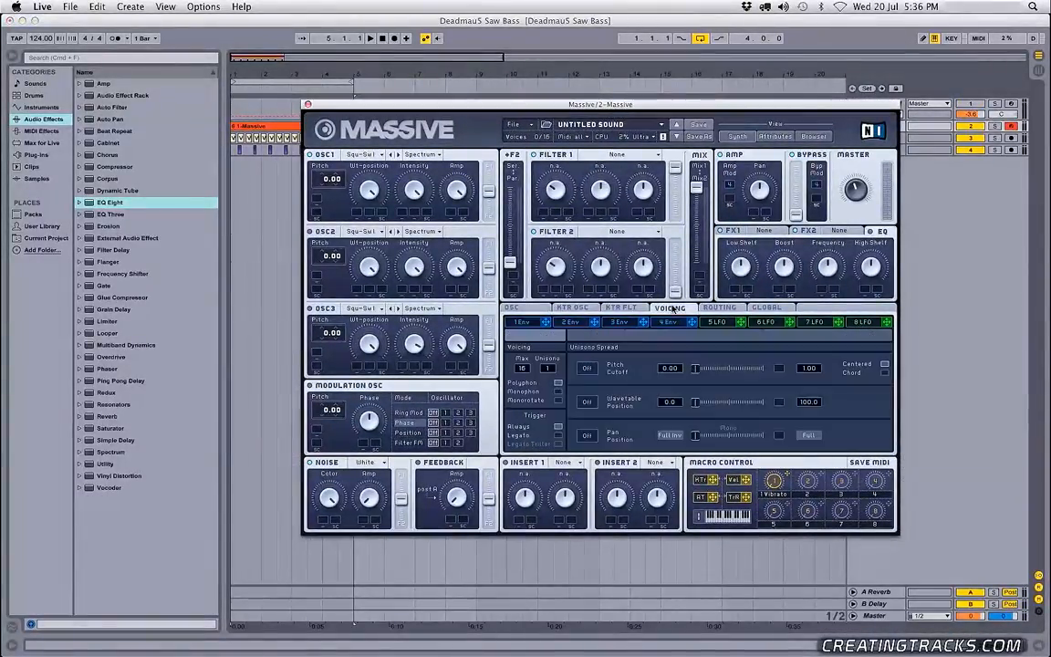
{"action": "left_click_drag", "start_coordinate": [555, 372], "coordinate": [555, 366]}
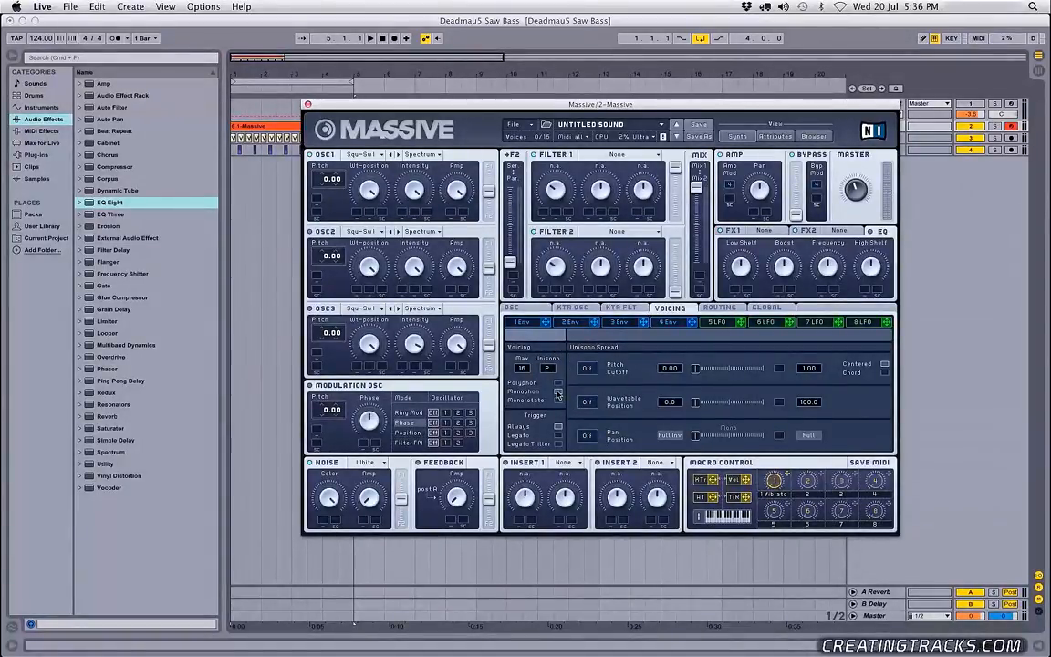
{"action": "mouse_move", "coordinate": [698, 437]}
{"action": "left_mouse_down"}
{"action": "mouse_move", "coordinate": [727, 435]}
{"action": "mouse_move", "coordinate": [704, 438]}
{"action": "left_mouse_up"}
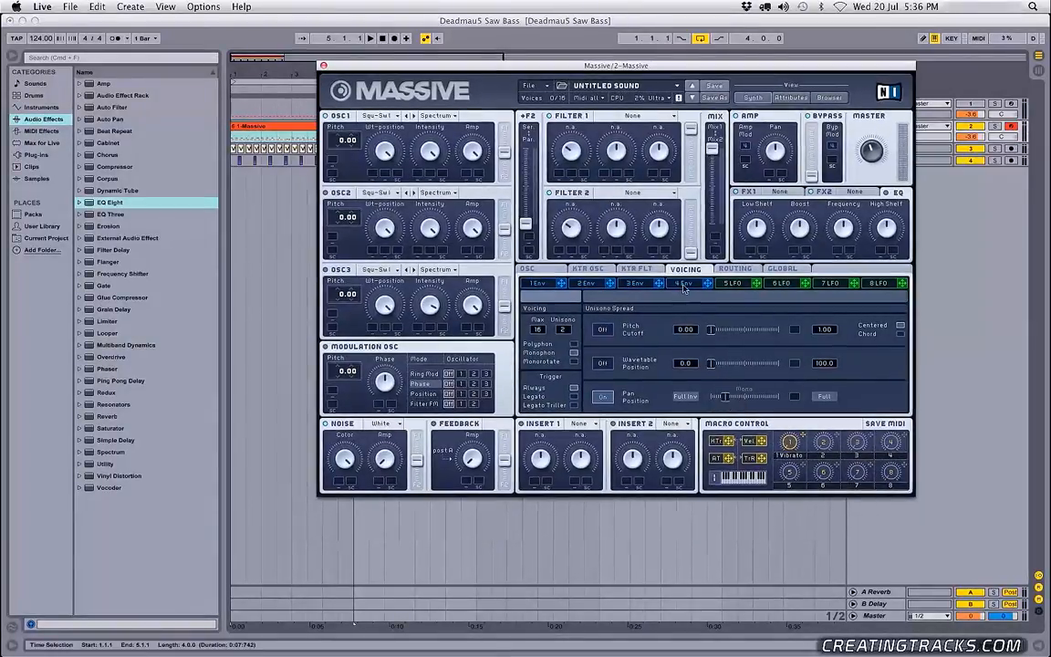
Shape envelope 4 with a short attack and zero decay level, and adjust its release
{"action": "left_click", "coordinate": [682, 282]}
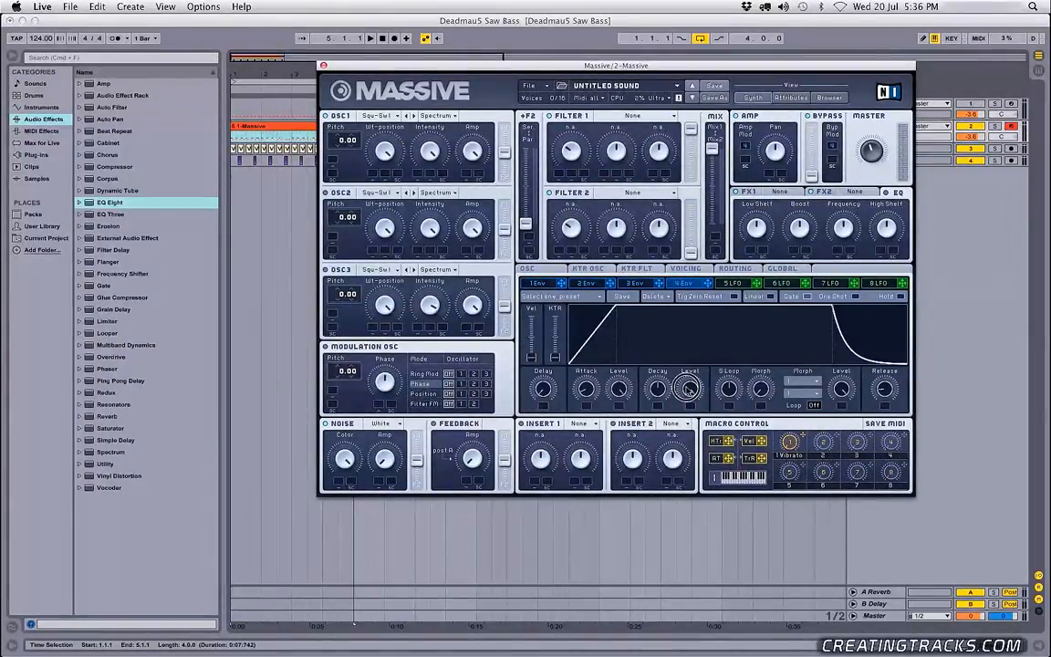
{"action": "left_click_drag", "start_coordinate": [687, 390], "coordinate": [703, 500]}
{"action": "left_click_drag", "start_coordinate": [585, 389], "coordinate": [825, 411]}
{"action": "left_click_drag", "start_coordinate": [884, 390], "coordinate": [889, 380]}
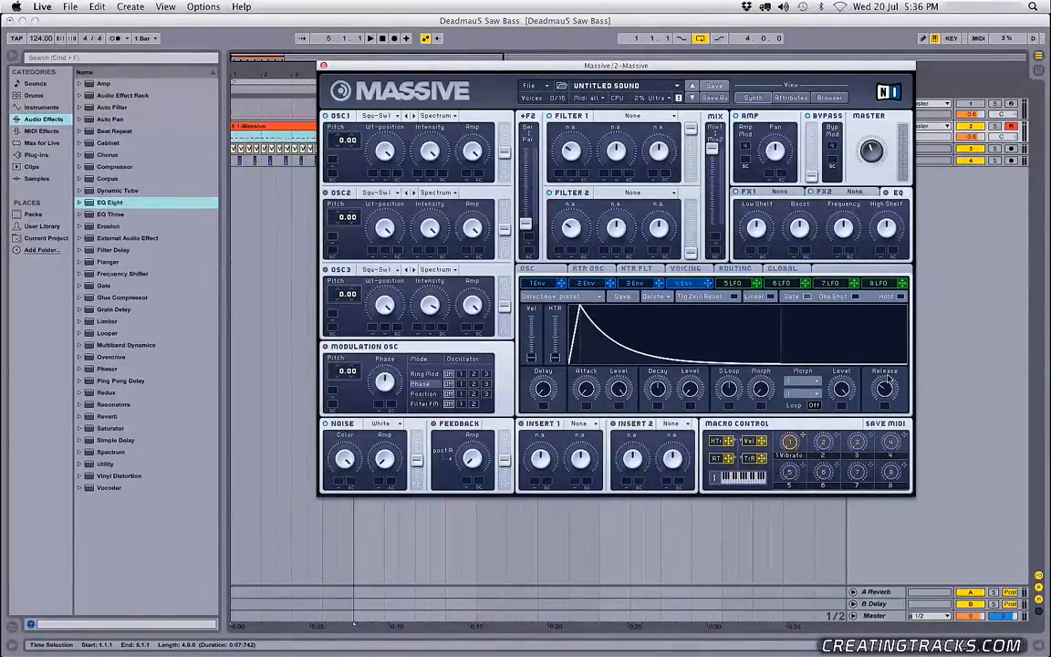
Play the Massive clip in track 2 to hear the reshaped envelope
{"action": "left_click_drag", "start_coordinate": [399, 66], "coordinate": [384, 166]}
{"action": "left_click", "coordinate": [263, 129]}
{"action": "key", "text": "space"}
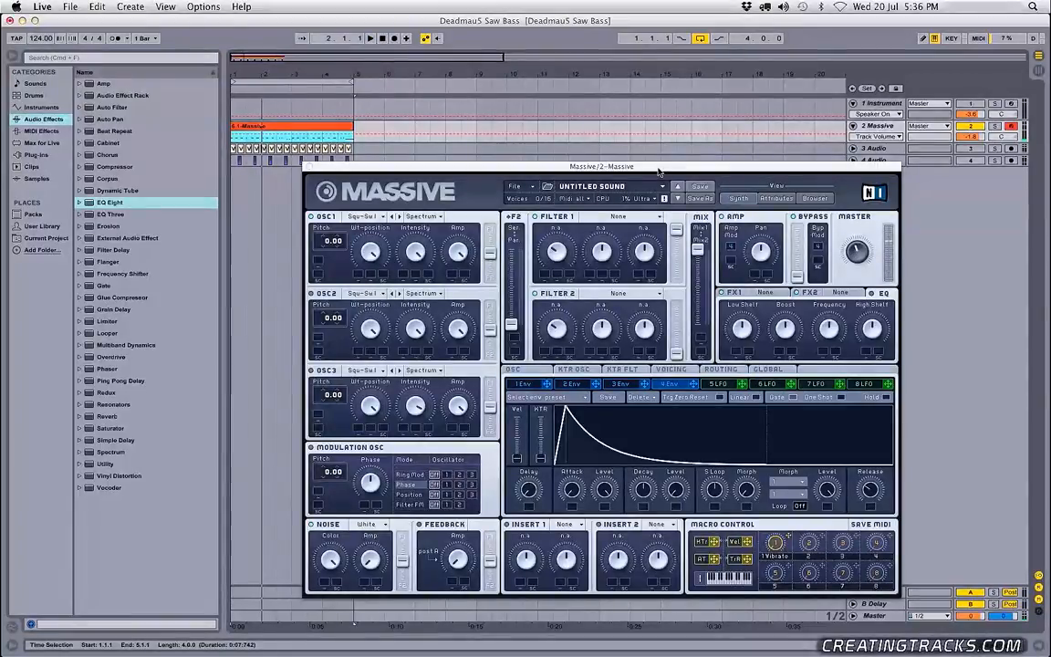
Set OSC1 to the Sin-Square wavetable at pitch -12.00 and route all three oscillators fully into Filter 1
{"action": "left_click_drag", "start_coordinate": [662, 167], "coordinate": [668, 78]}
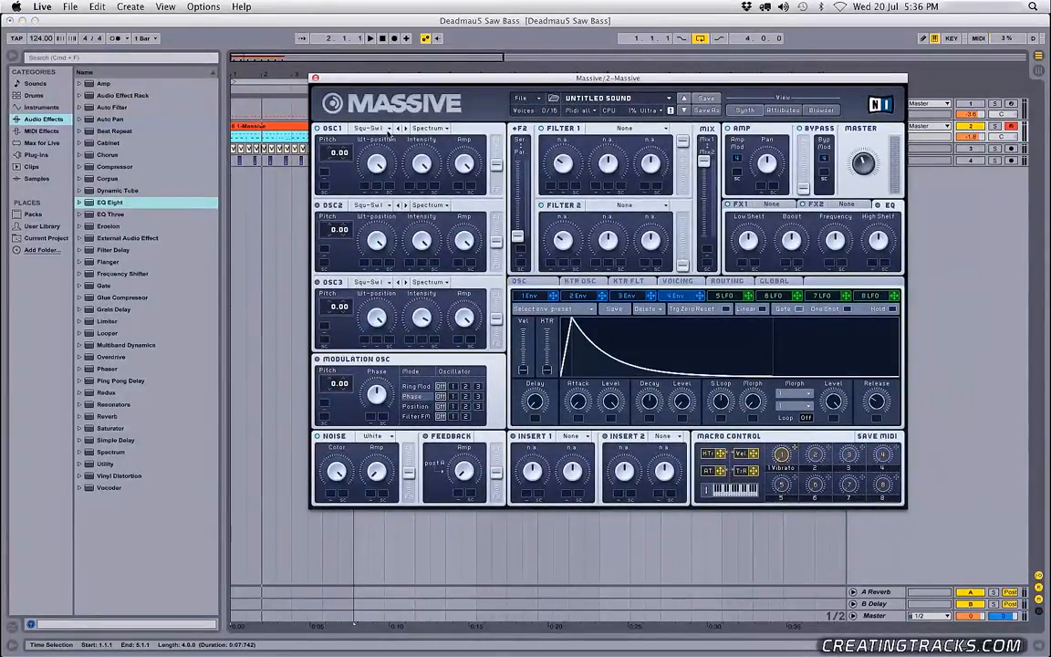
{"action": "left_click", "coordinate": [372, 128]}
{"action": "left_click", "coordinate": [420, 167]}
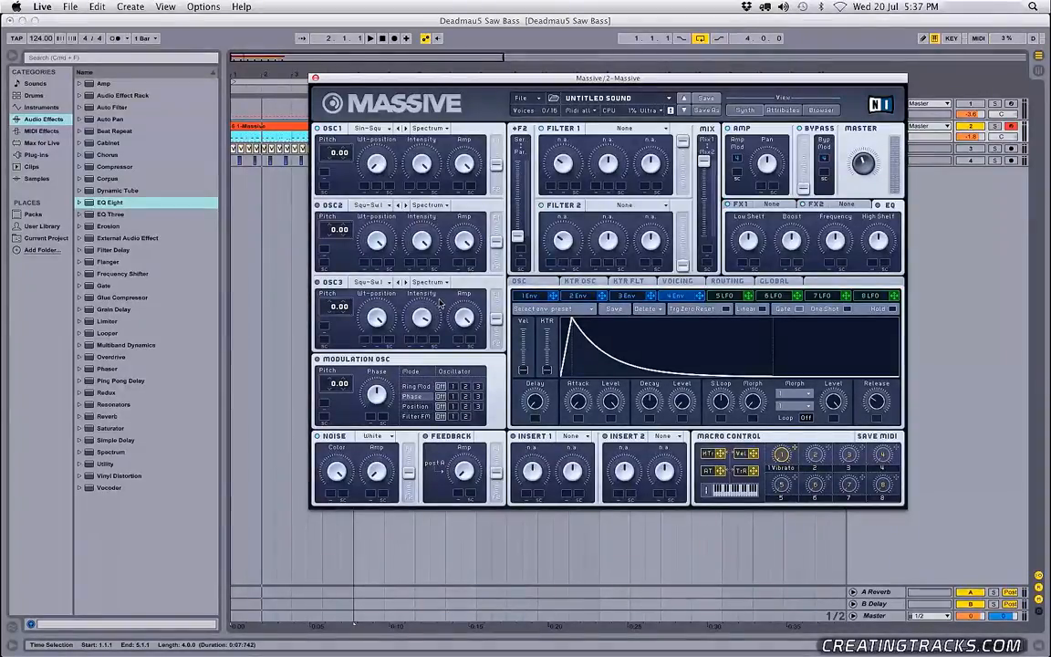
{"action": "left_click_drag", "start_coordinate": [335, 155], "coordinate": [325, 155]}
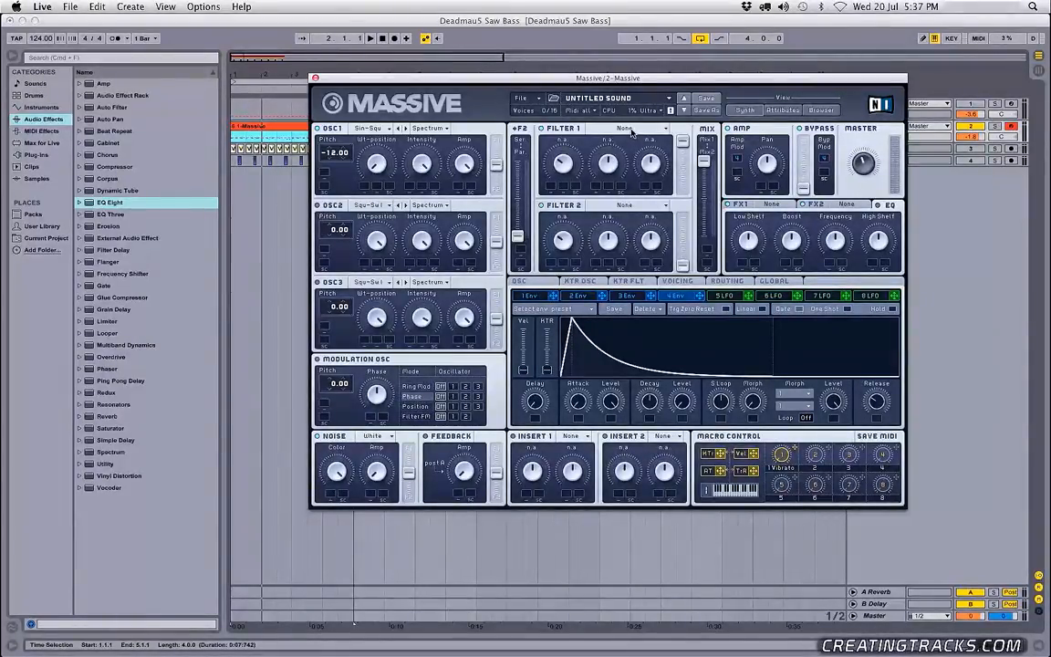
{"action": "left_click_drag", "start_coordinate": [494, 169], "coordinate": [495, 142]}
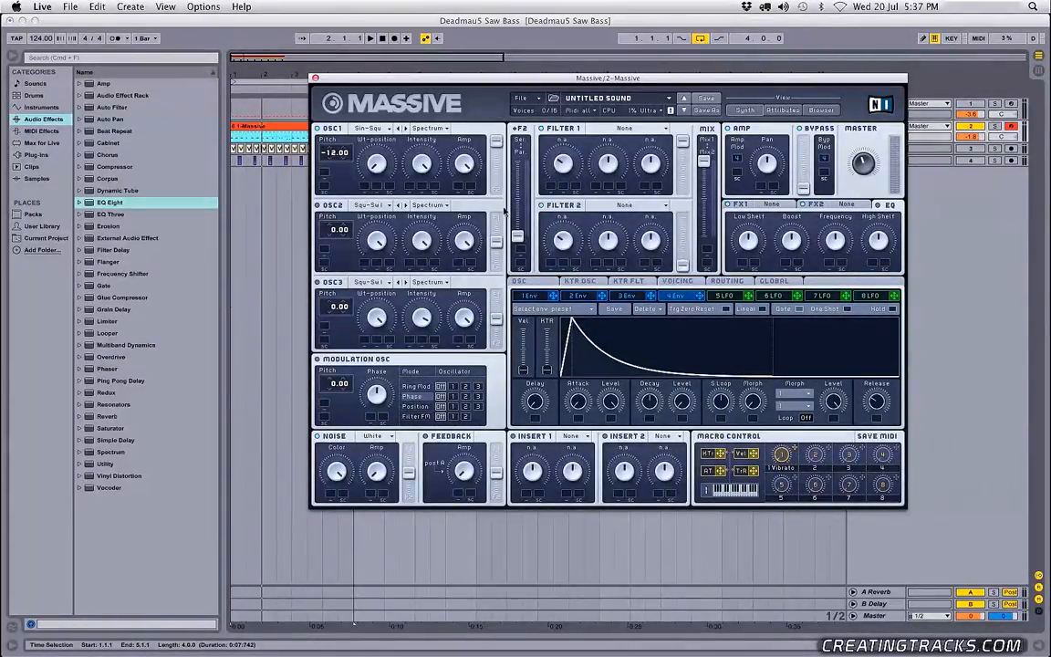
{"action": "left_click_drag", "start_coordinate": [495, 237], "coordinate": [495, 219]}
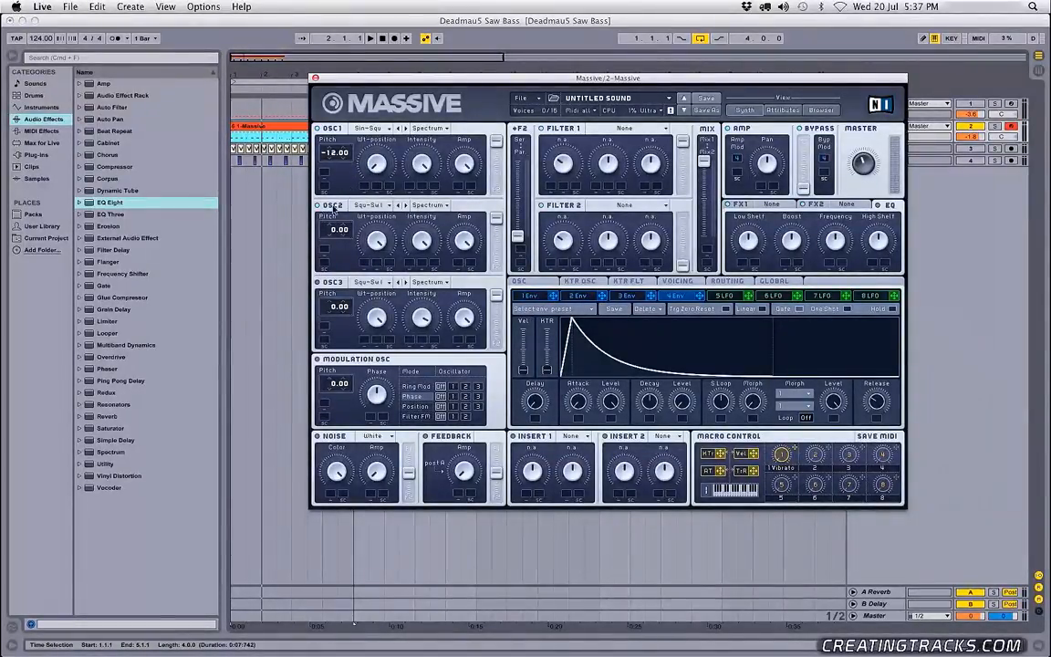
Set OSC2 to the Scrap Yard wavetable in Bend+ mode
{"action": "left_click", "coordinate": [368, 205]}
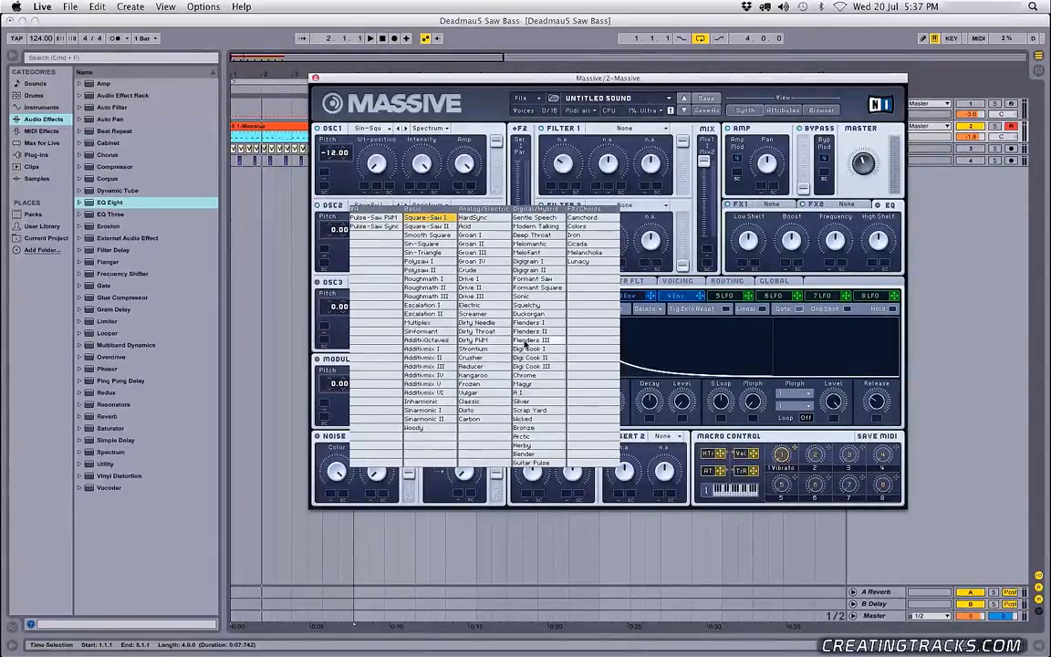
{"action": "left_click", "coordinate": [546, 412]}
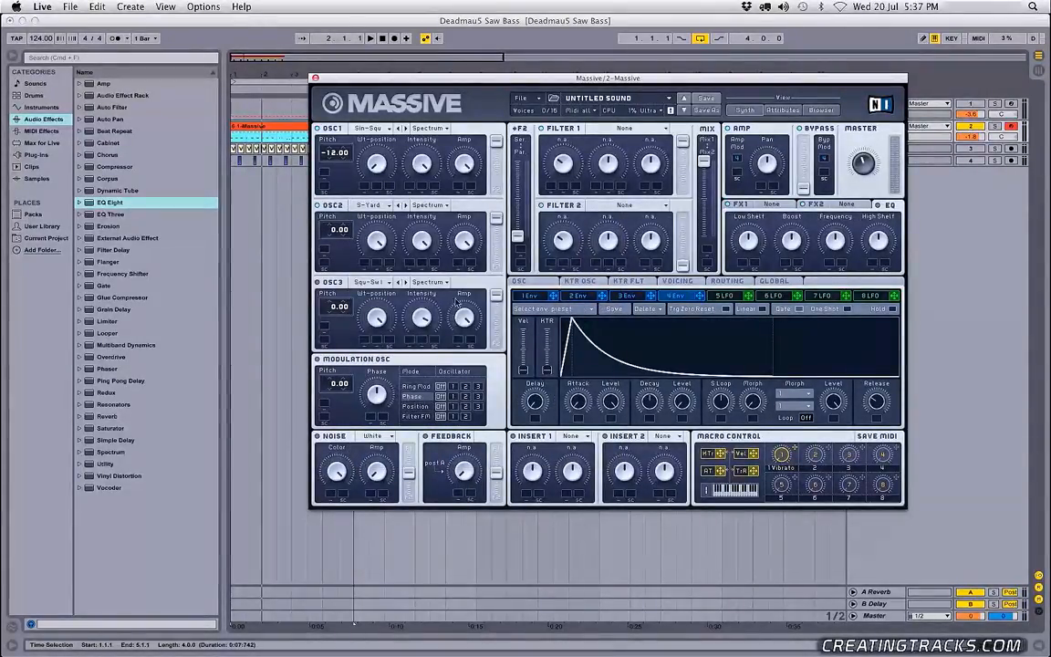
{"action": "left_click", "coordinate": [428, 206]}
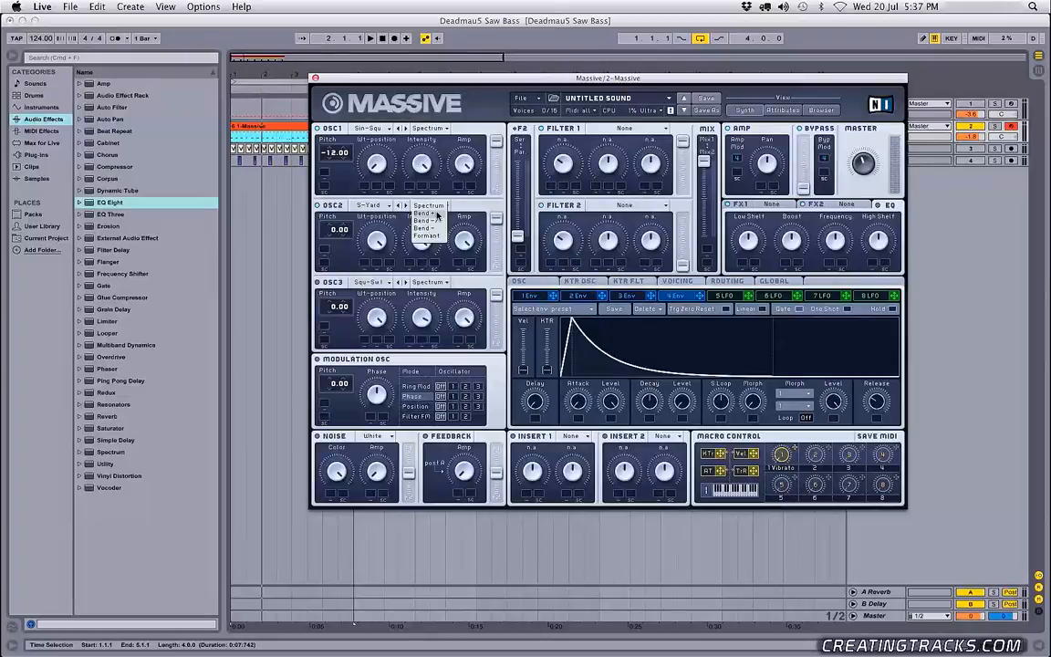
{"action": "left_click", "coordinate": [437, 214]}
Lower the Amp of OSC1 and the Wt-position, Intensity and Amp of OSC2
{"action": "left_click_drag", "start_coordinate": [463, 243], "coordinate": [470, 260]}
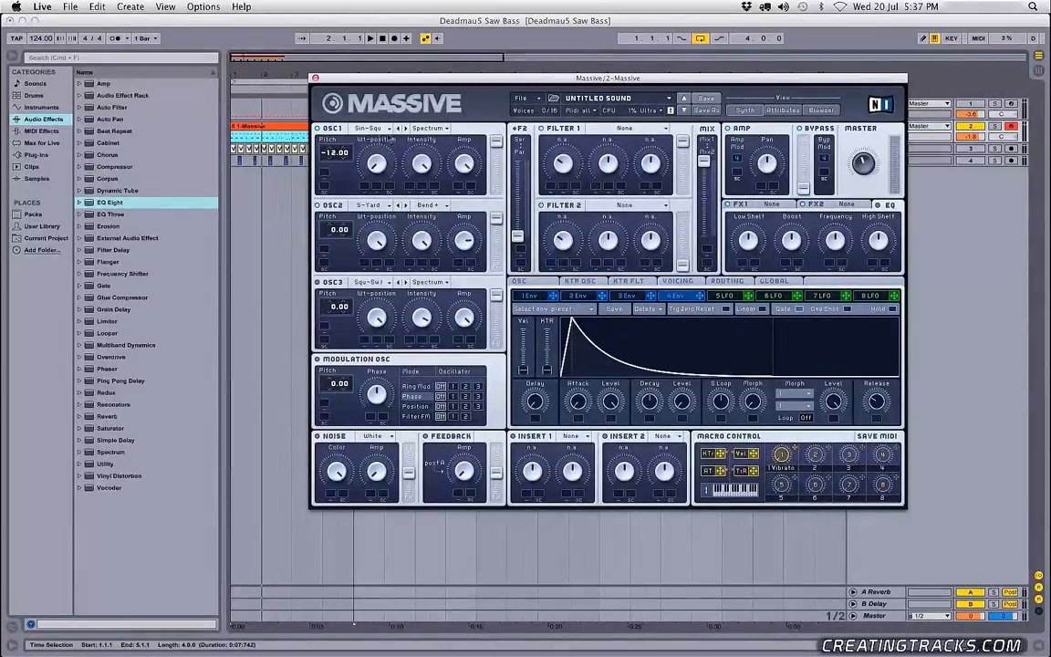
{"action": "left_click_drag", "start_coordinate": [470, 173], "coordinate": [482, 221]}
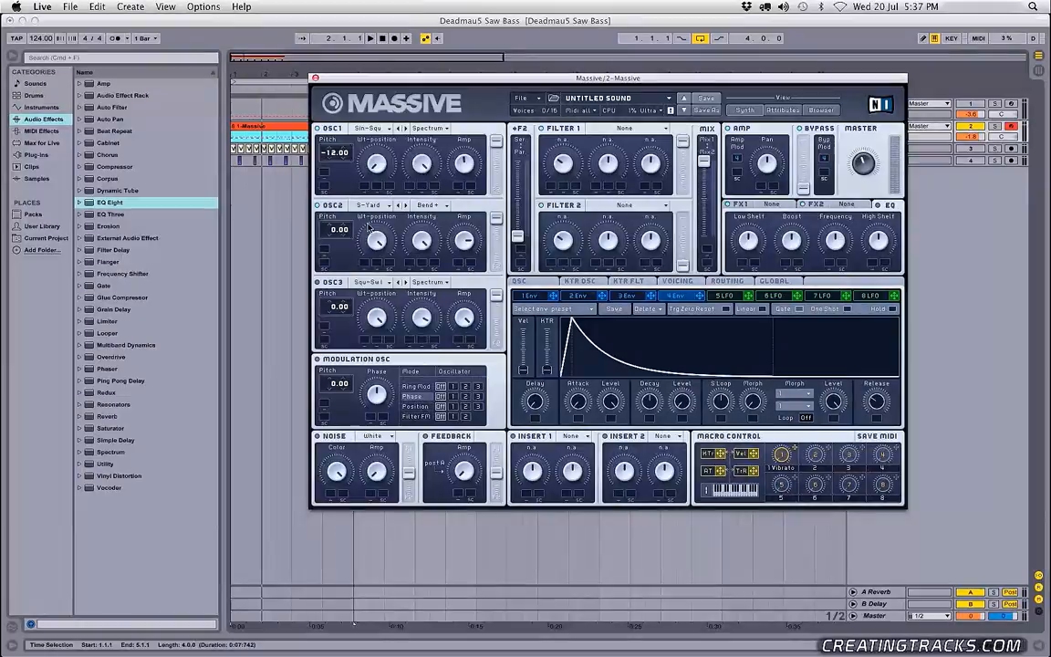
{"action": "left_click_drag", "start_coordinate": [425, 239], "coordinate": [426, 274]}
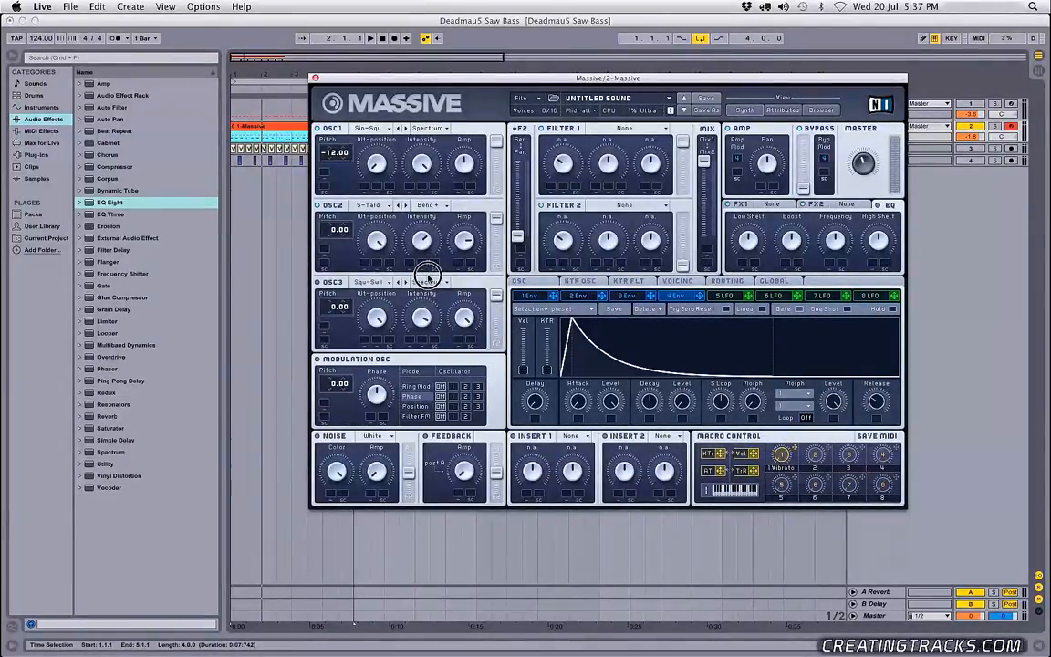
{"action": "left_click_drag", "start_coordinate": [406, 311], "coordinate": [371, 284]}
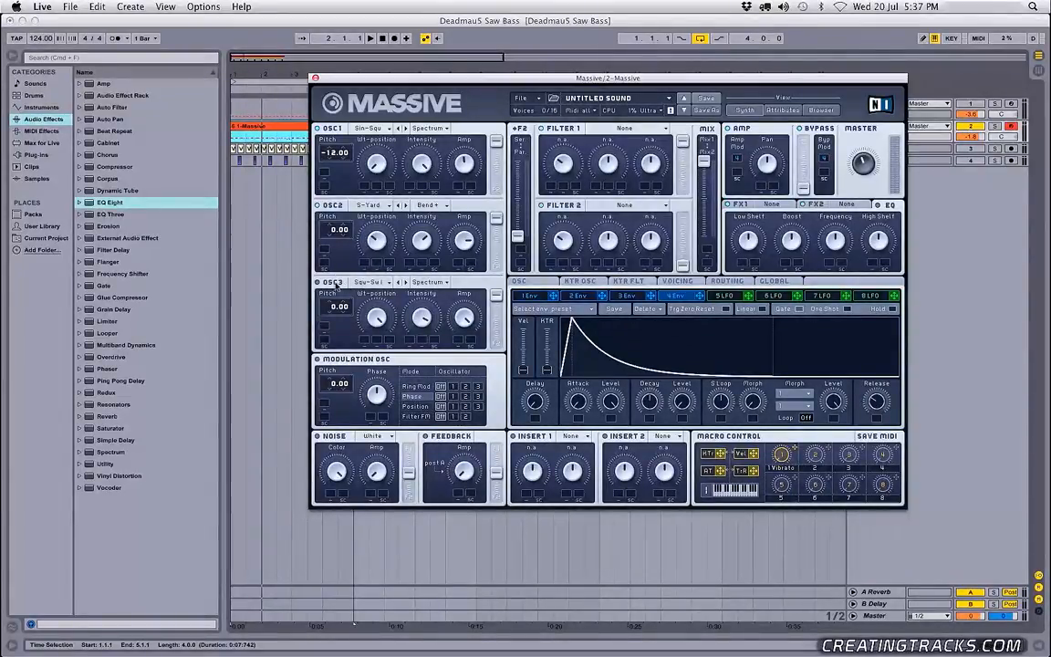
Set OSC3 to the Kangaroo wavetable at pitch -12.00, with Wt-position just past the middle and a reduced Amp
{"action": "left_click", "coordinate": [376, 283]}
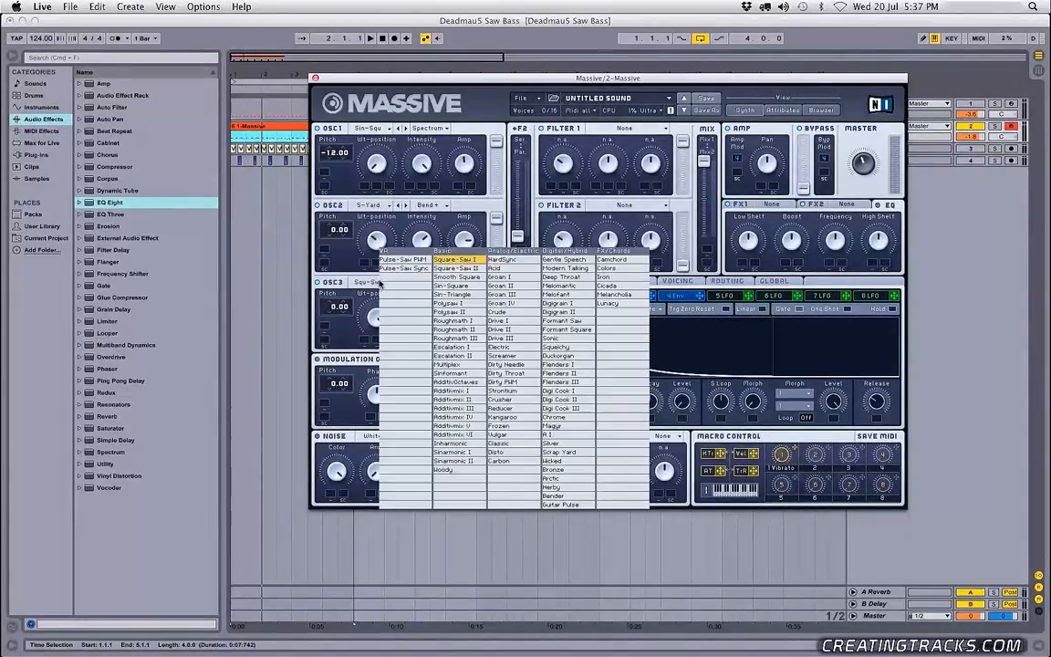
{"action": "left_click", "coordinate": [515, 420]}
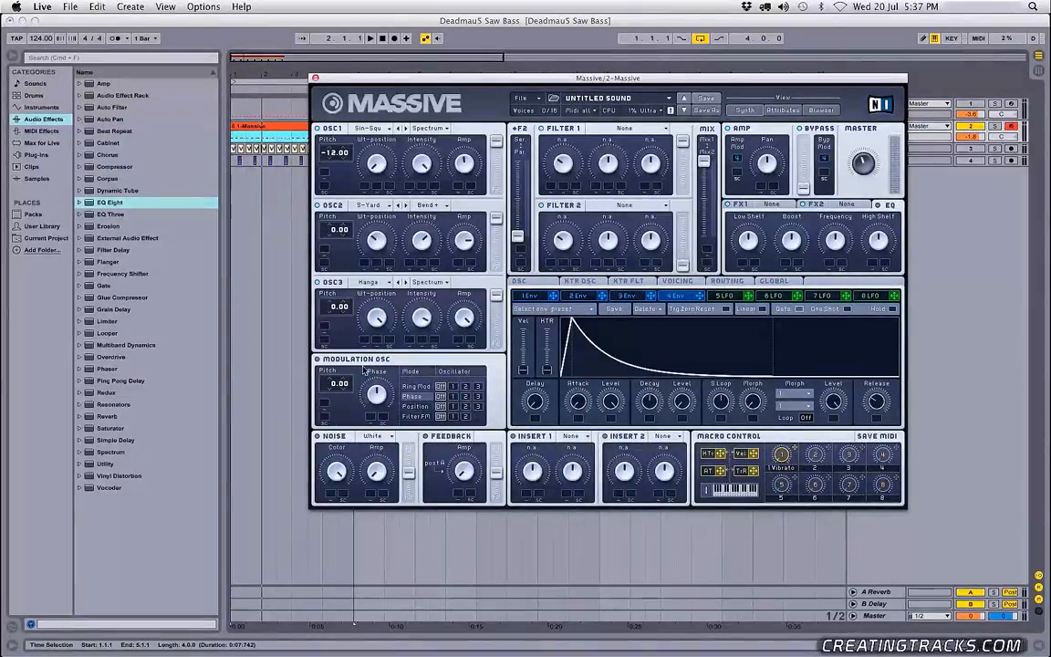
{"action": "left_click_drag", "start_coordinate": [333, 308], "coordinate": [334, 313]}
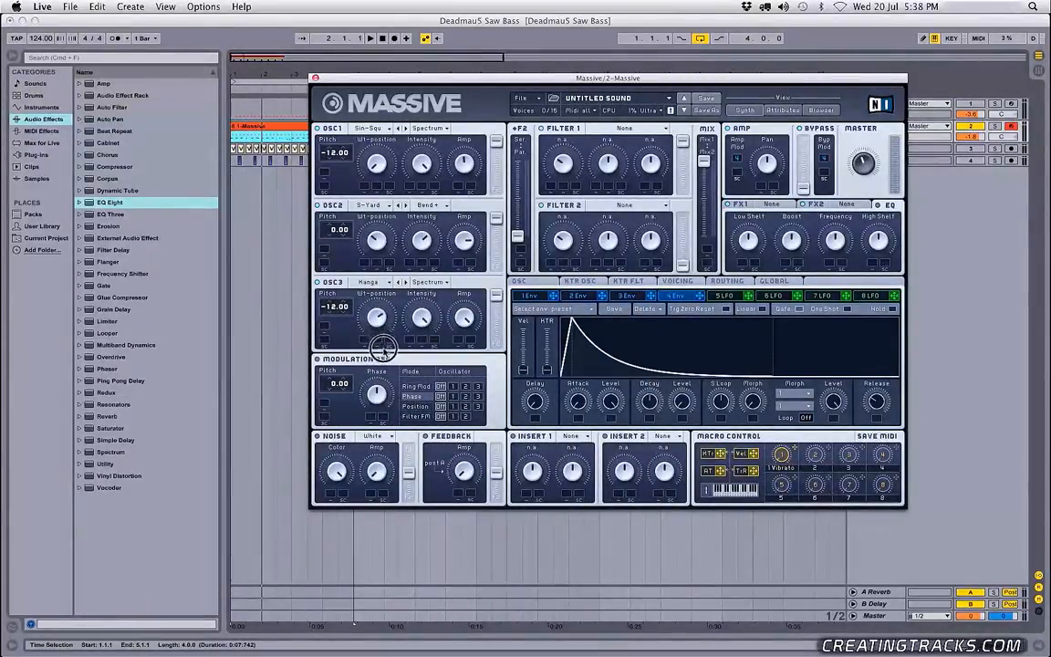
{"action": "left_click_drag", "start_coordinate": [379, 324], "coordinate": [381, 317]}
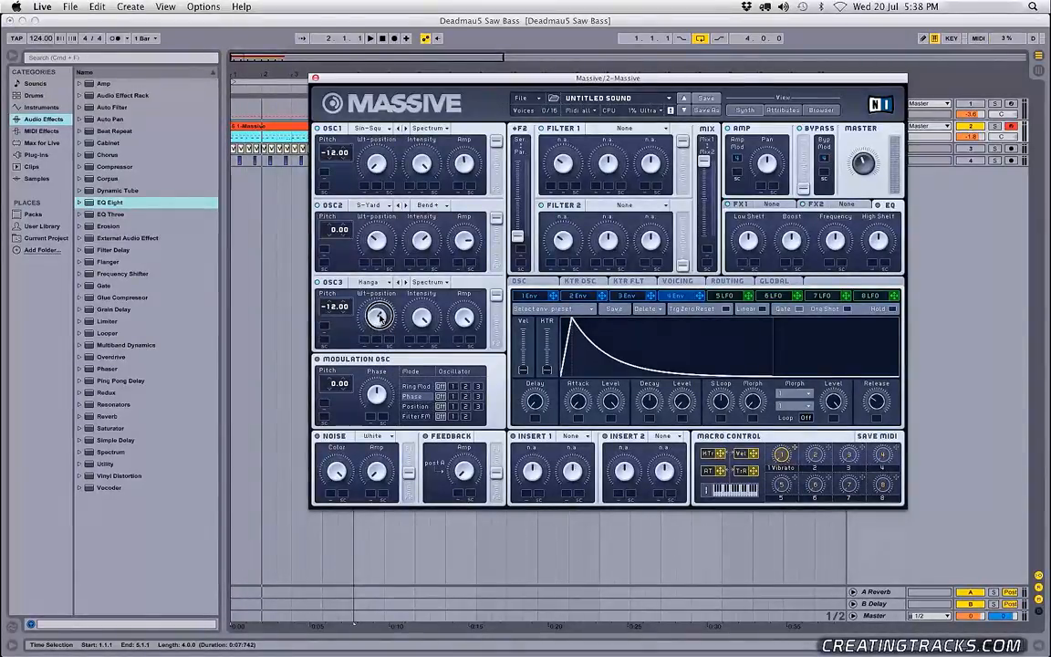
{"action": "left_click_drag", "start_coordinate": [469, 311], "coordinate": [474, 346]}
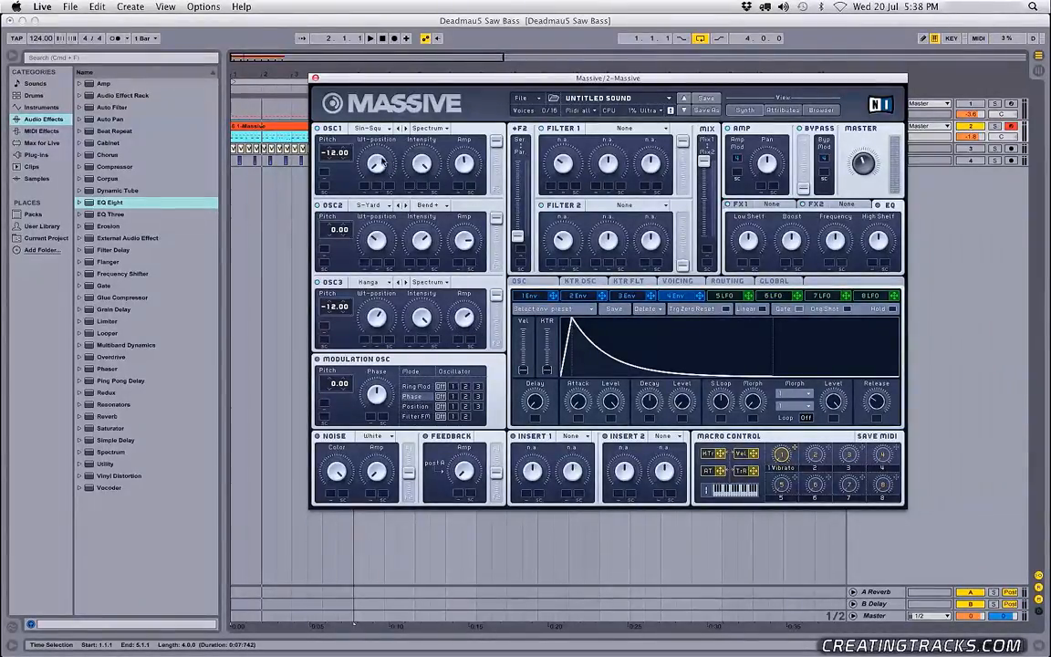
Raise OSC1's Wt-position slightly and play the Massive clip to hear the three oscillators
{"action": "left_click_drag", "start_coordinate": [380, 176], "coordinate": [380, 167]}
{"action": "left_click", "coordinate": [242, 134]}
{"action": "key", "text": "space"}
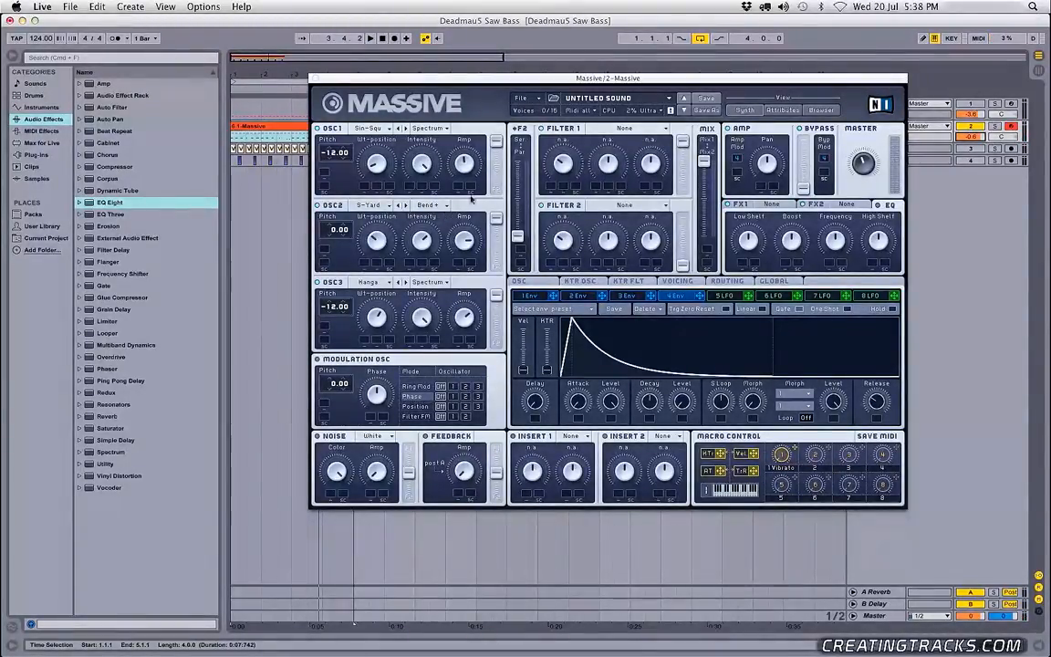
Set Filter 1 to Lowpass 4 and give envelope 1 a short Attack, zero Decay Level and a longer Release
{"action": "left_click", "coordinate": [616, 129]}
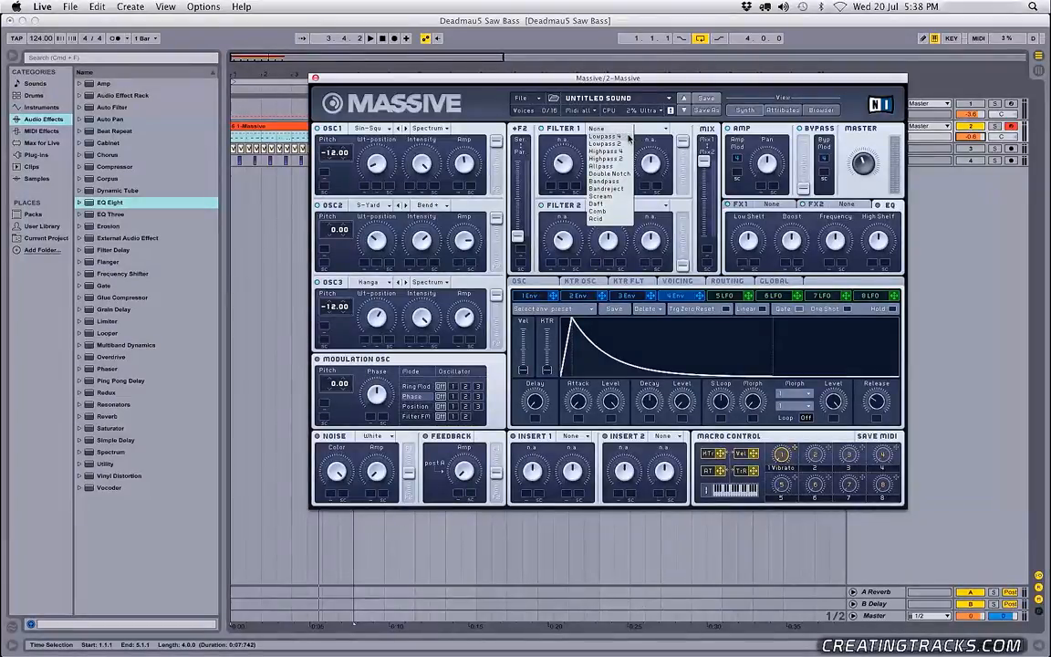
{"action": "left_click", "coordinate": [606, 153]}
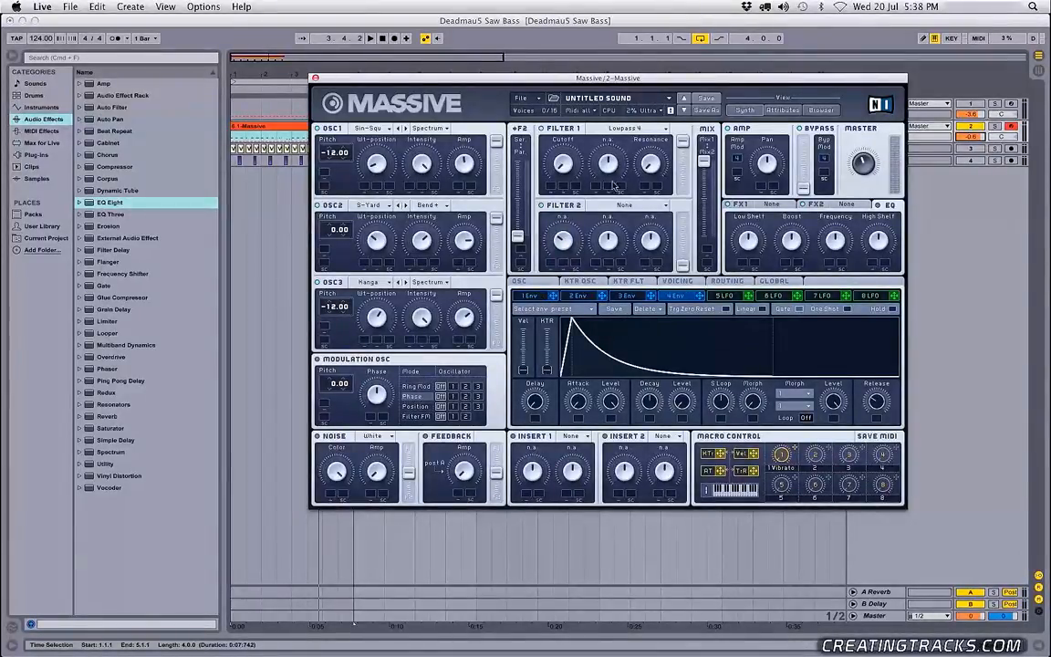
{"action": "left_click", "coordinate": [526, 297]}
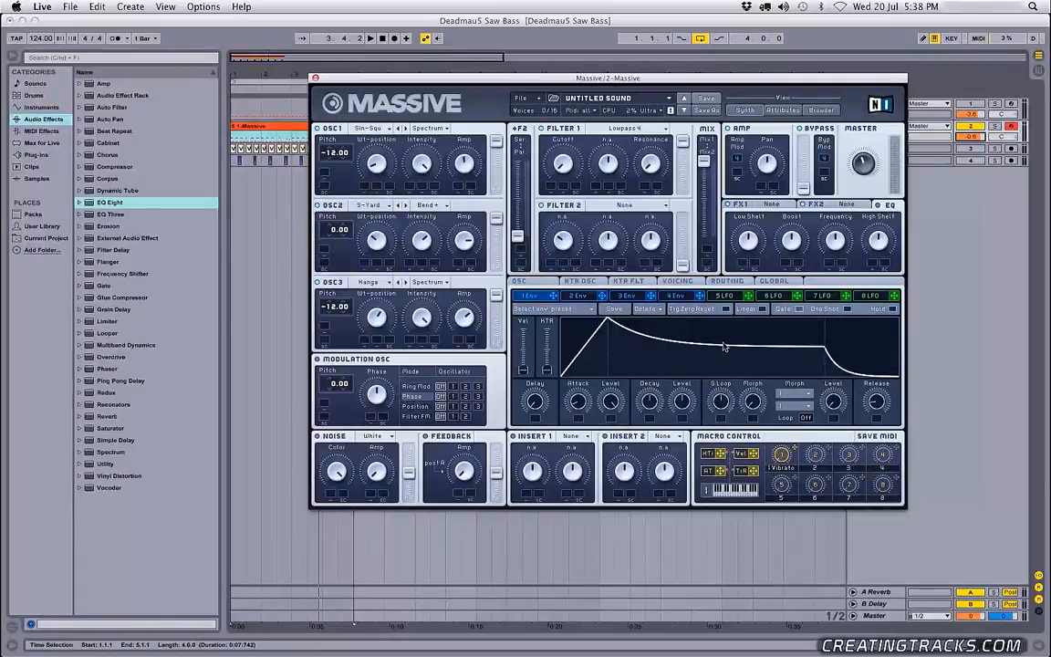
{"action": "left_click_drag", "start_coordinate": [683, 401], "coordinate": [686, 440]}
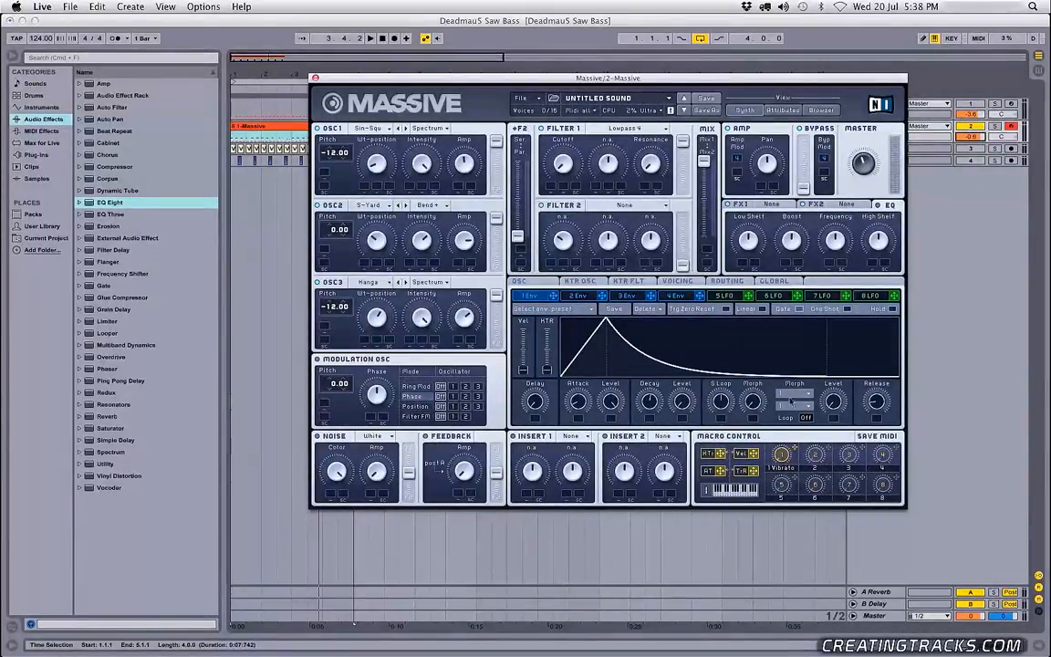
{"action": "left_click_drag", "start_coordinate": [893, 410], "coordinate": [874, 370]}
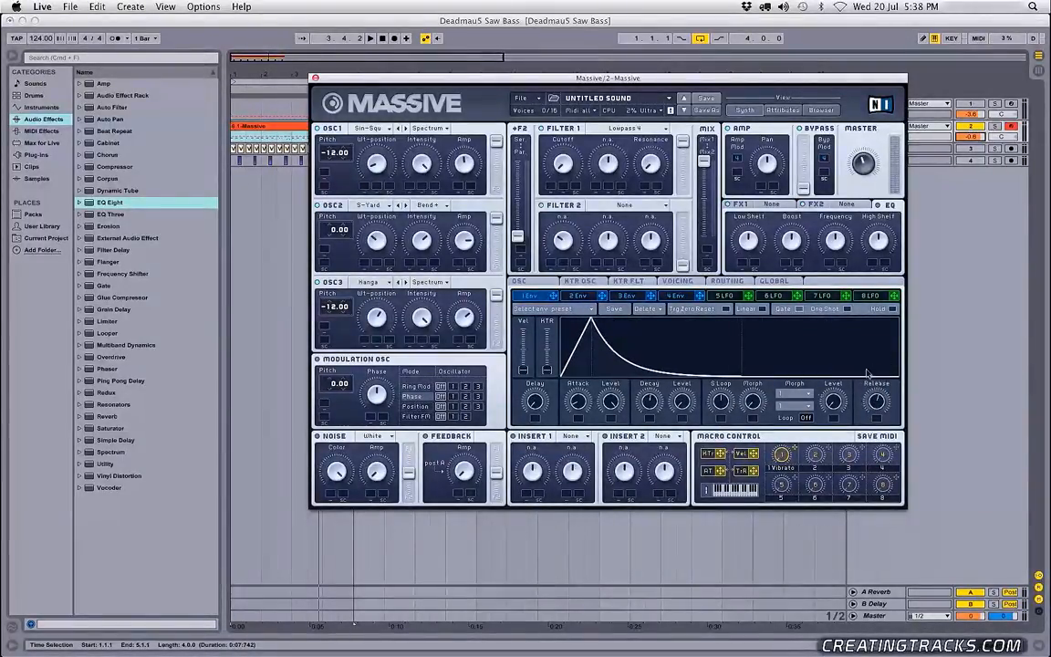
{"action": "left_click_drag", "start_coordinate": [578, 403], "coordinate": [586, 431]}
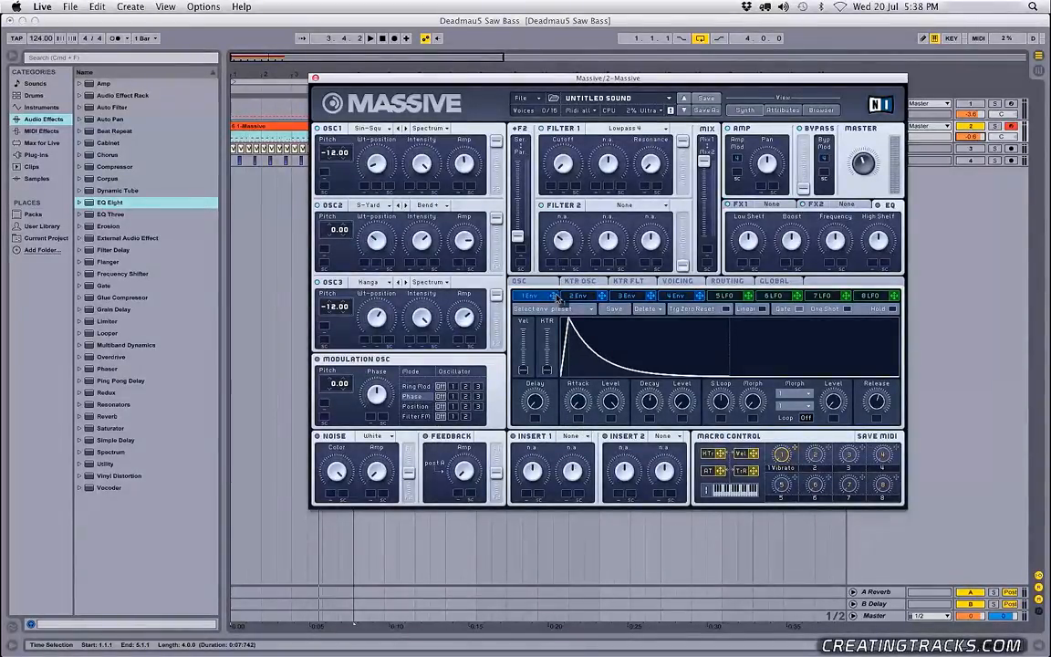
Modulate Filter 1's Cutoff with envelope 1 at a wide positive range and slightly lower Filter 1's output level
{"action": "left_click_drag", "start_coordinate": [558, 166], "coordinate": [550, 106]}
{"action": "left_click_drag", "start_coordinate": [681, 144], "coordinate": [682, 154]}
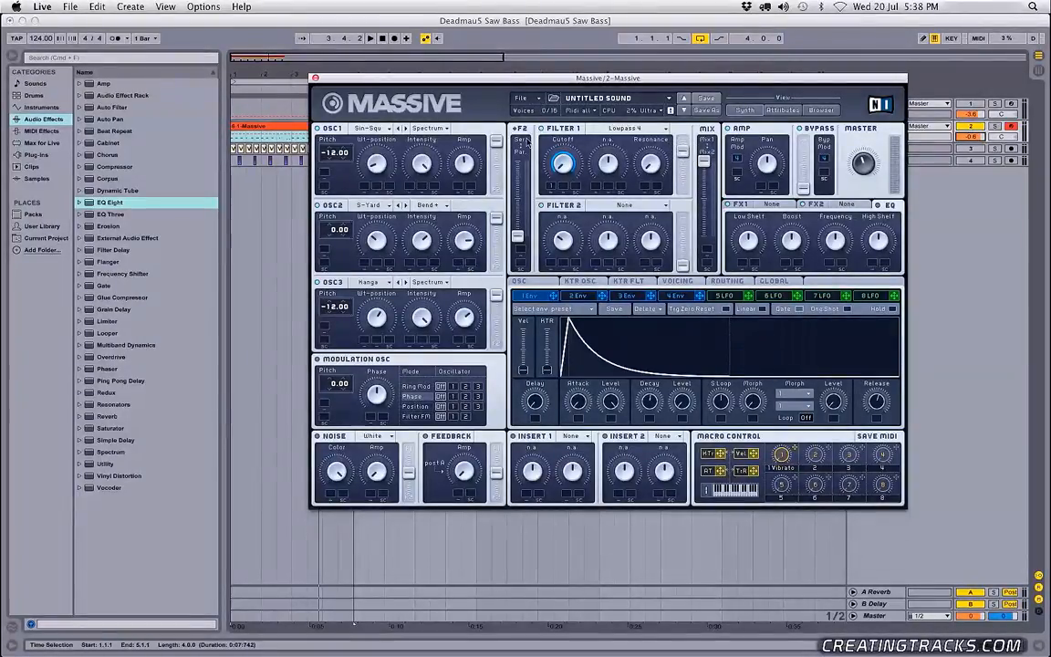
Play the Massive clip to hear the filter envelope and raise the Master volume slightly
{"action": "left_click", "coordinate": [278, 126]}
{"action": "key", "text": "space"}
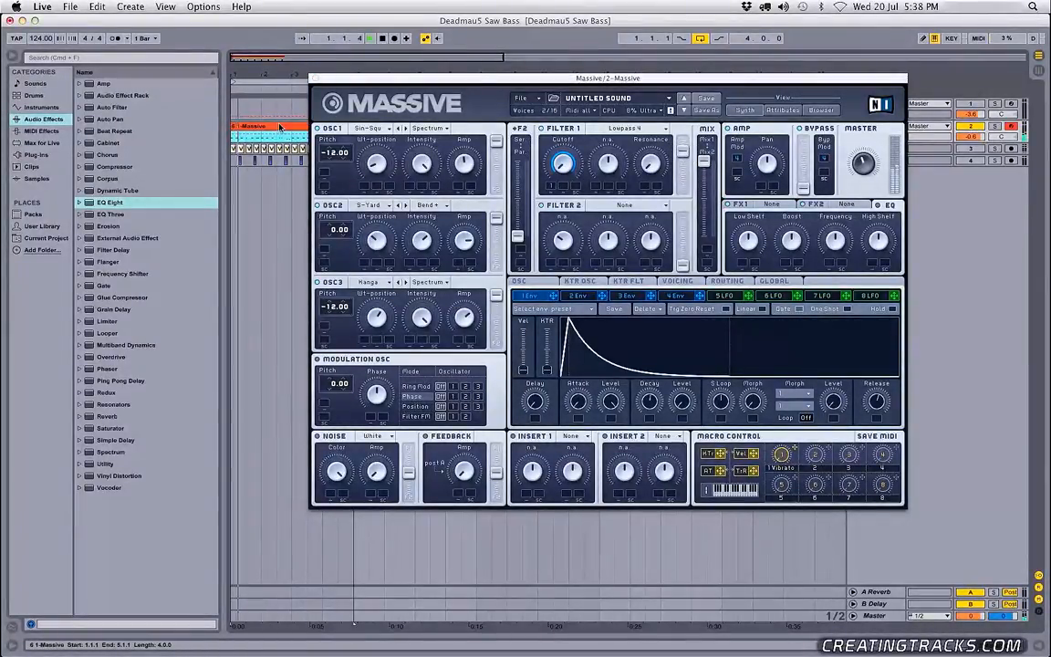
{"action": "left_click", "coordinate": [862, 159]}
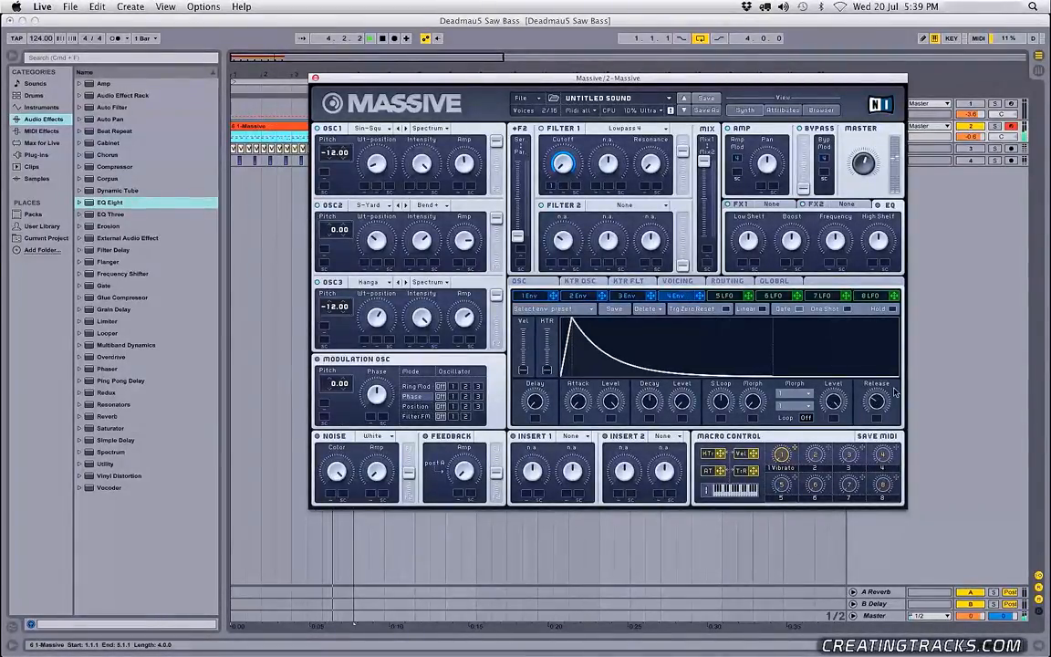
Set FX1 to Classic Tube with a high Drive and its Dry/Wet just below the middle
{"action": "left_click", "coordinate": [780, 208]}
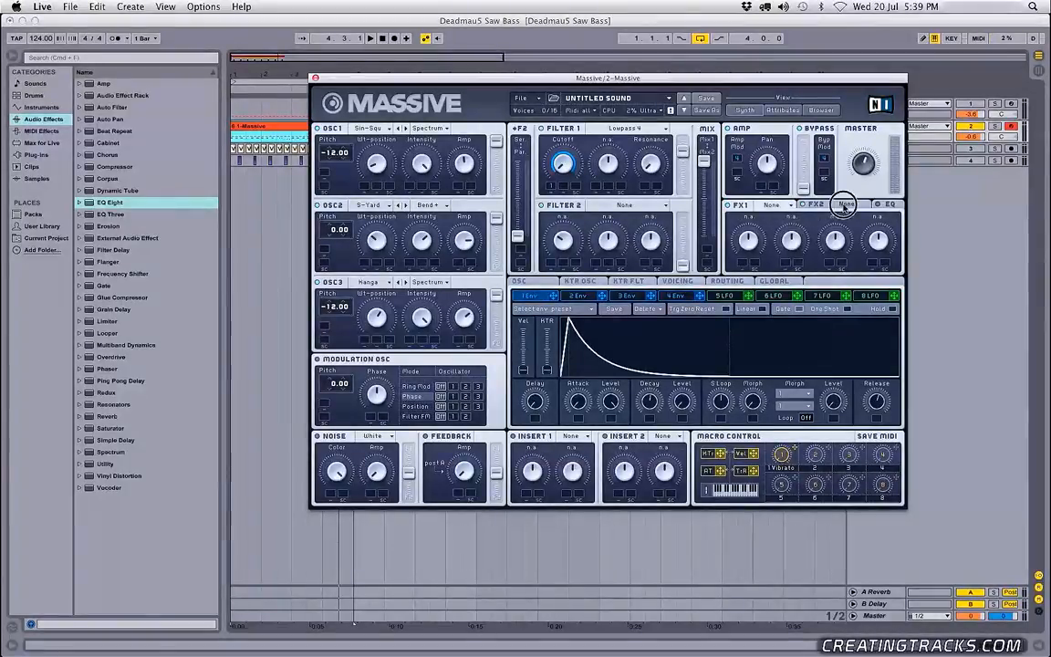
{"action": "left_click", "coordinate": [780, 208]}
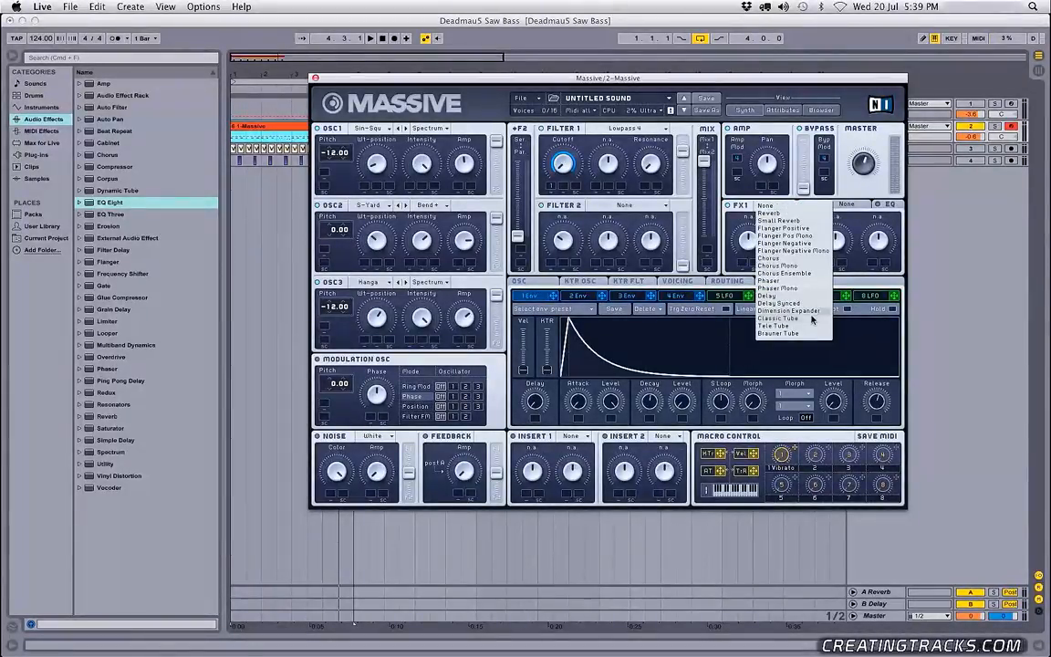
{"action": "left_click", "coordinate": [810, 319]}
{"action": "left_click_drag", "start_coordinate": [792, 239], "coordinate": [797, 208]}
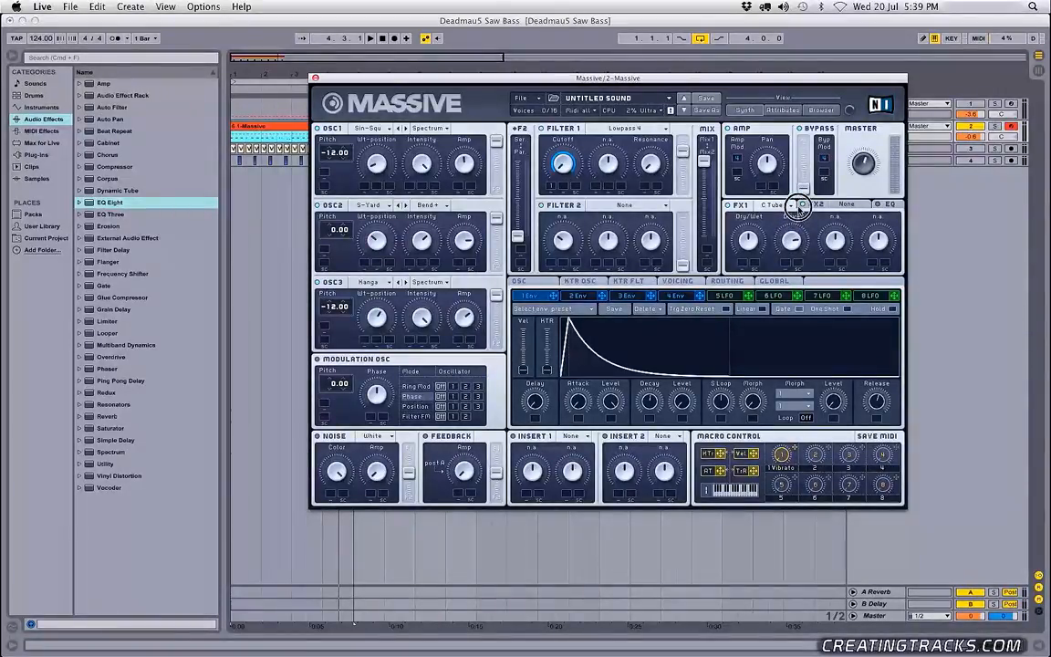
{"action": "left_click_drag", "start_coordinate": [753, 248], "coordinate": [750, 217]}
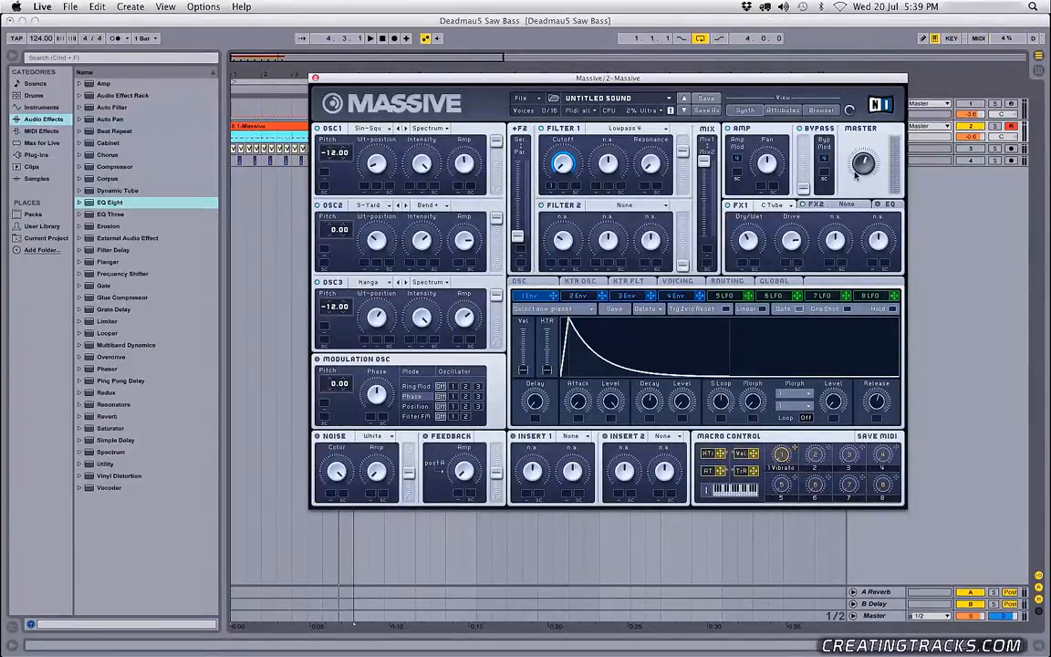
Play the Massive clip to hear the tube effect and raise OSC2's Intensity slightly
{"action": "left_click", "coordinate": [290, 126]}
{"action": "key", "text": "space"}
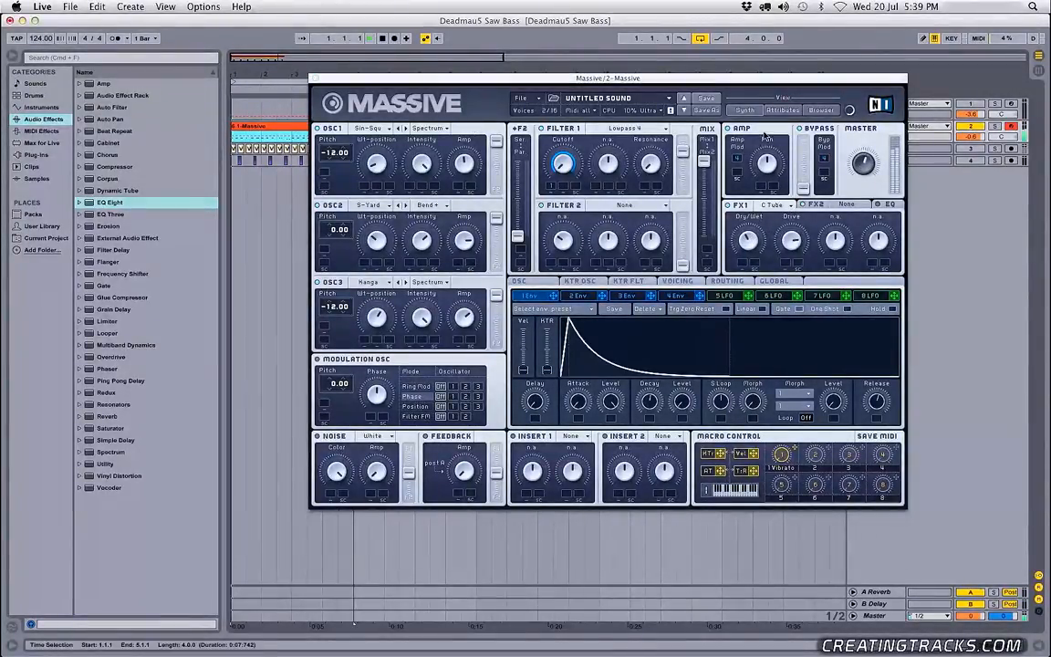
{"action": "left_click", "coordinate": [863, 162]}
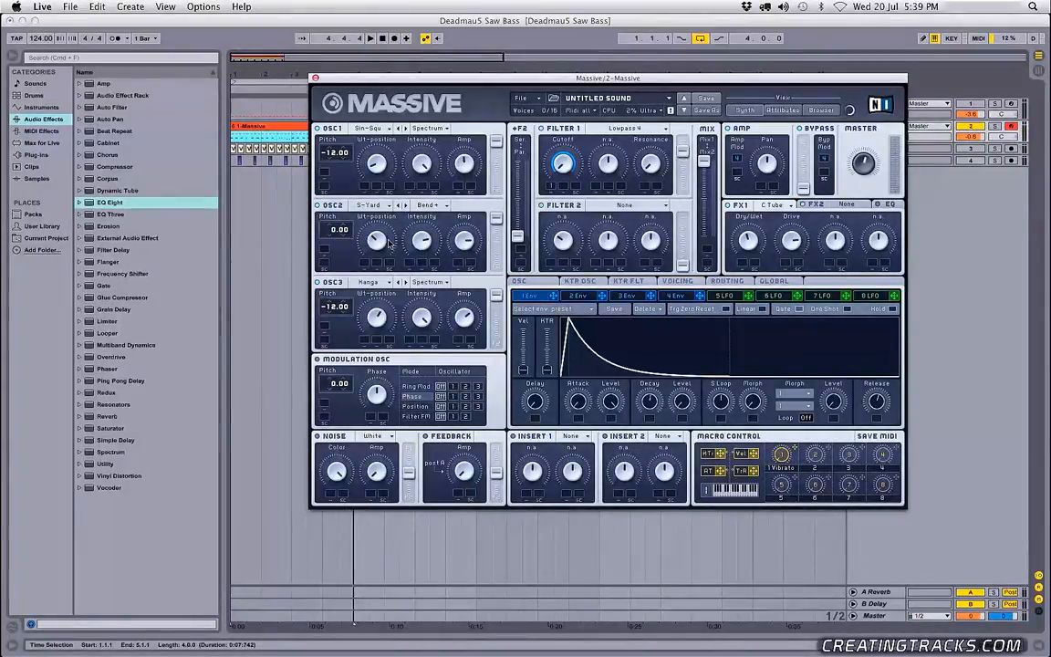
Set FX2 to Dimension Expander with a raised Size and a low Dry/Wet
{"action": "left_click", "coordinate": [848, 208]}
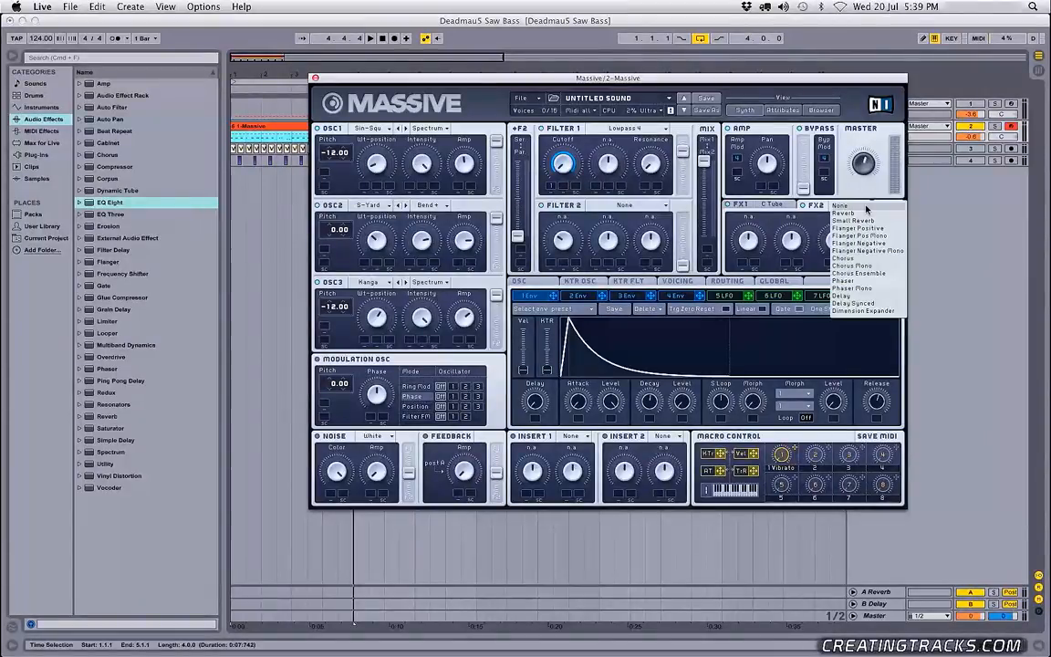
{"action": "left_click", "coordinate": [864, 311]}
{"action": "left_click_drag", "start_coordinate": [792, 237], "coordinate": [793, 208]}
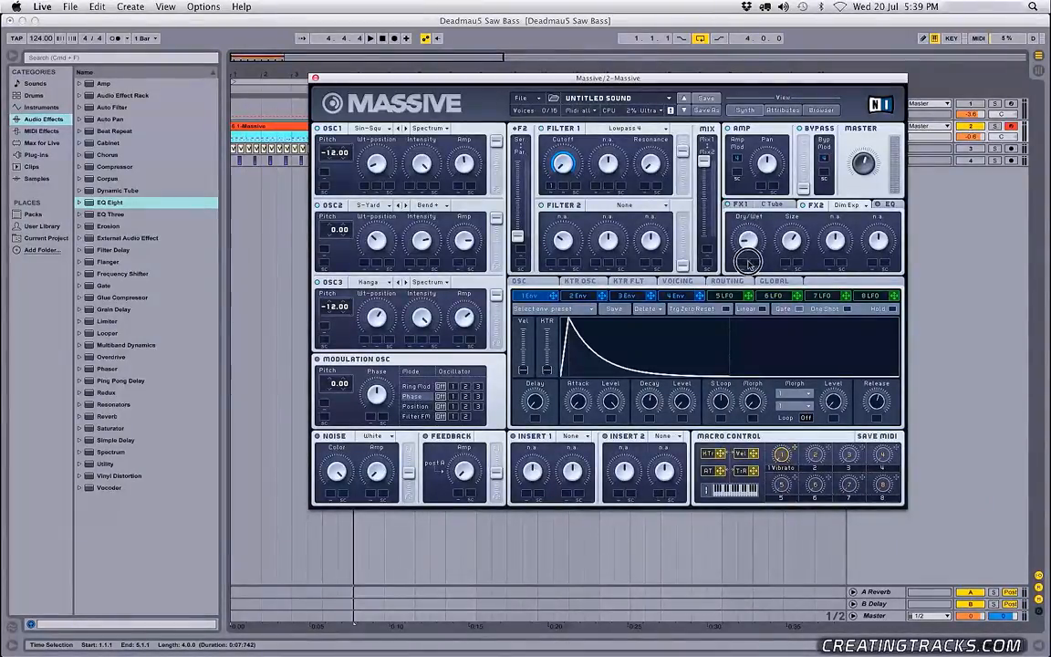
{"action": "left_click_drag", "start_coordinate": [751, 245], "coordinate": [736, 245]}
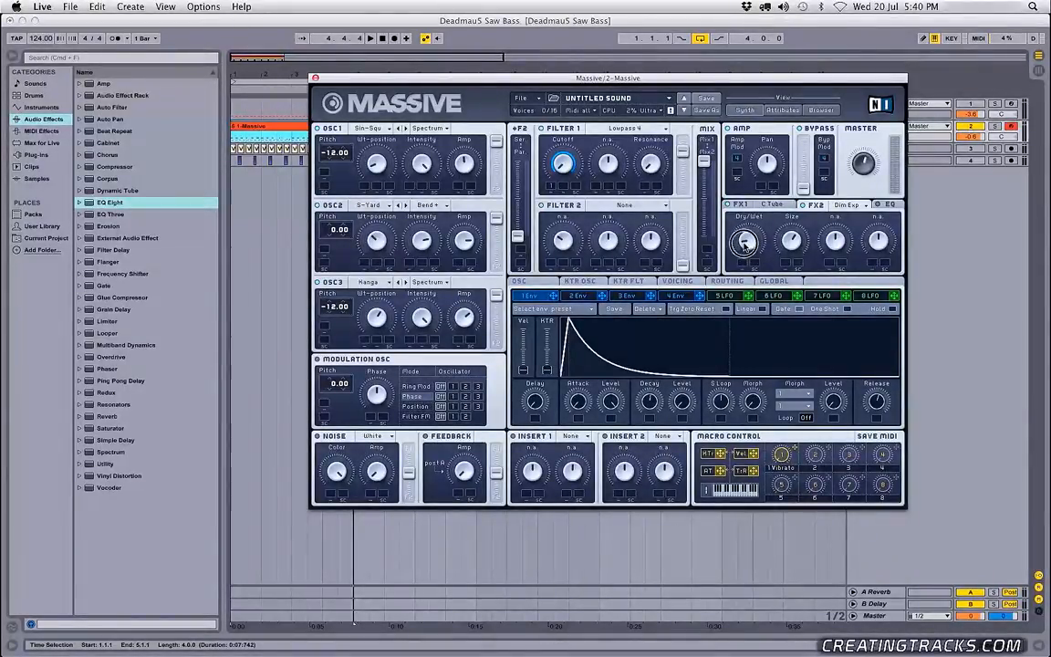
Enable the EQ and boost its High Shelf moderately and its Low Shelf slightly
{"action": "left_click", "coordinate": [877, 205]}
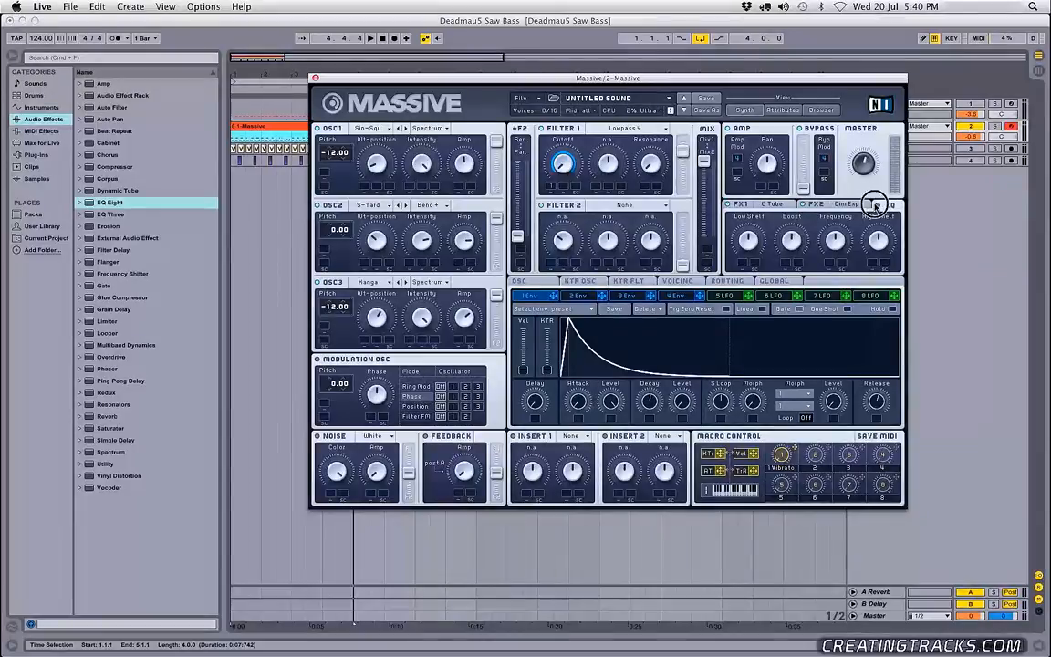
{"action": "left_click_drag", "start_coordinate": [882, 247], "coordinate": [878, 243]}
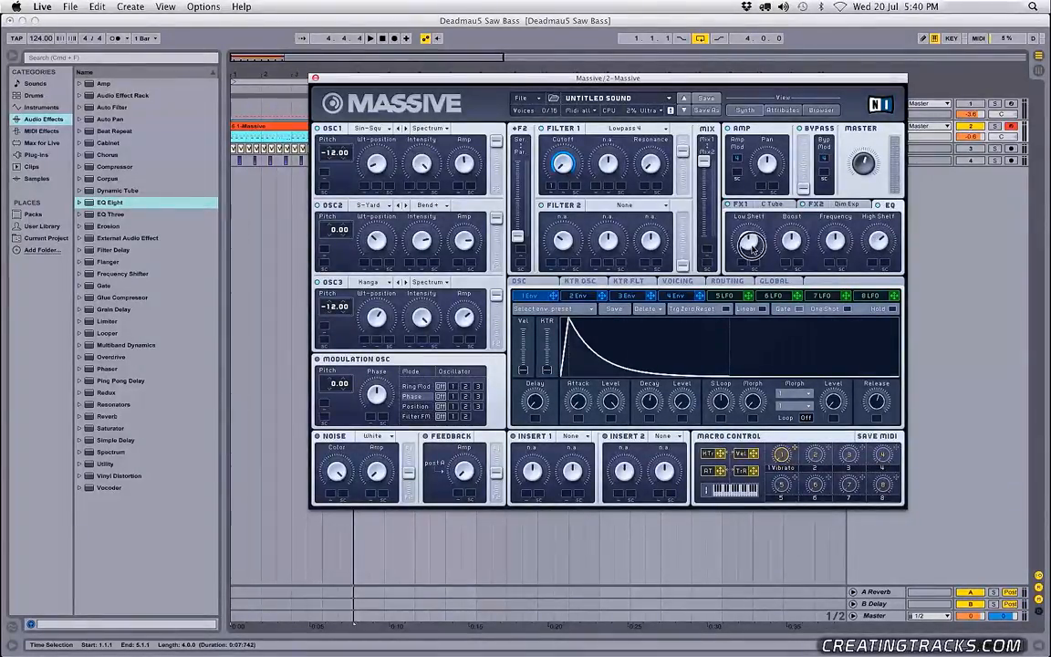
{"action": "left_click_drag", "start_coordinate": [753, 244], "coordinate": [754, 241]}
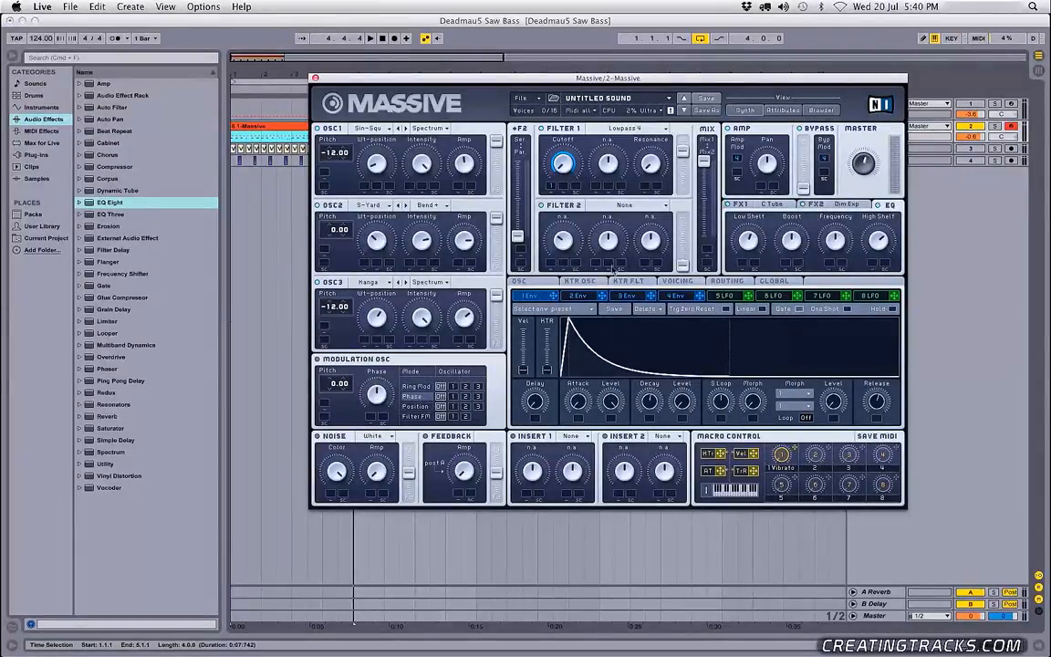
Play the Massive clip, lower the Master volume slightly and try out Filter 1's Cutoff
{"action": "left_click", "coordinate": [255, 128]}
{"action": "key", "text": "space"}
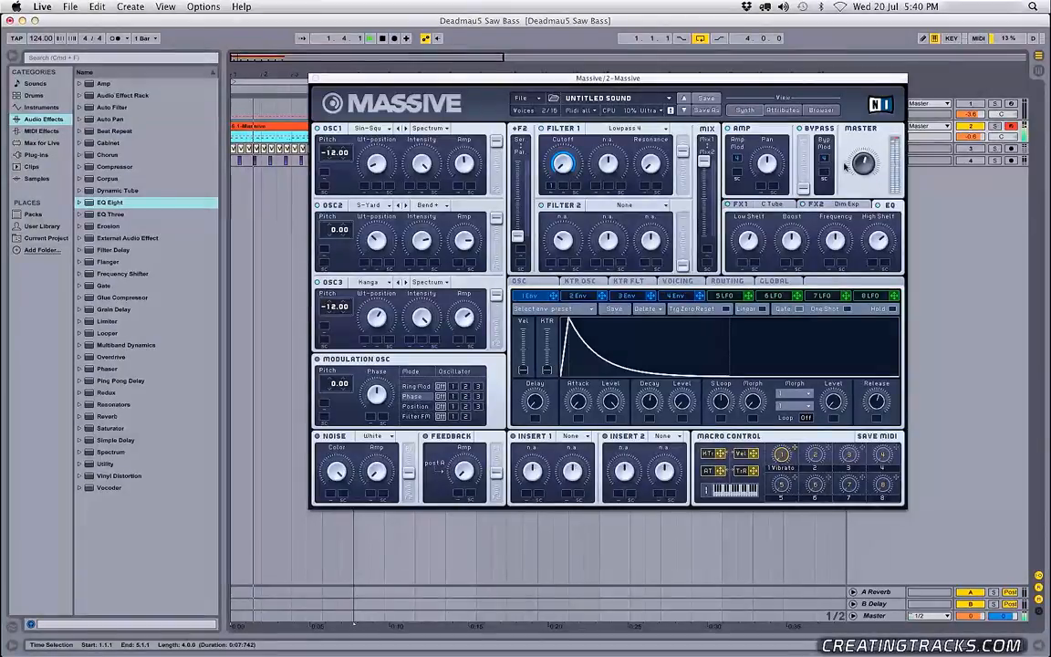
{"action": "left_click_drag", "start_coordinate": [861, 167], "coordinate": [860, 174]}
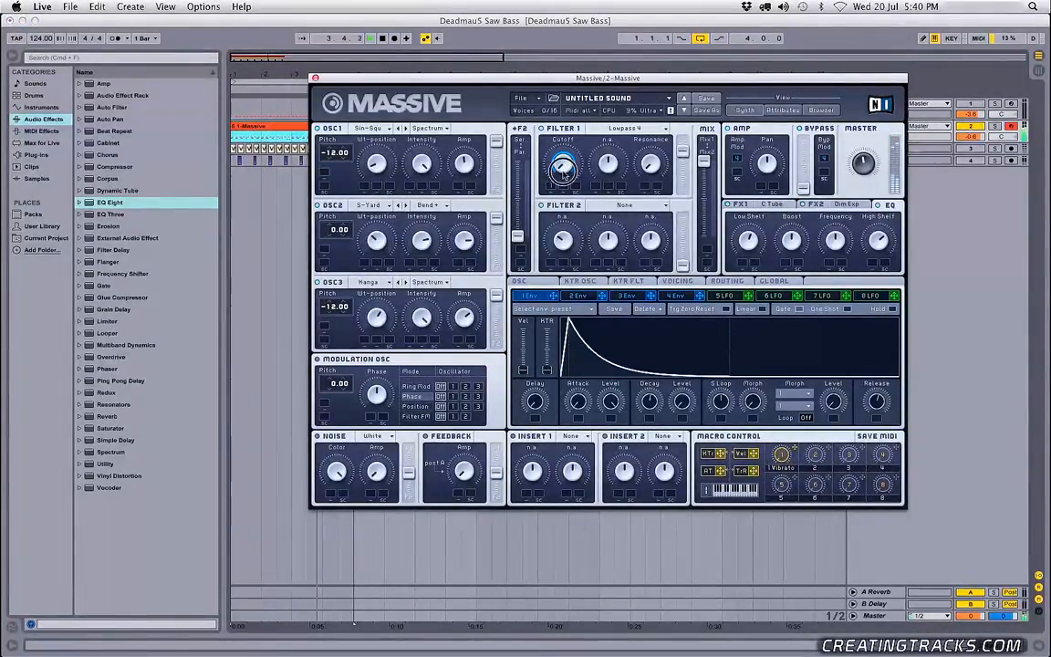
{"action": "left_click_drag", "start_coordinate": [566, 157], "coordinate": [566, 170]}
{"action": "key", "text": "space"}
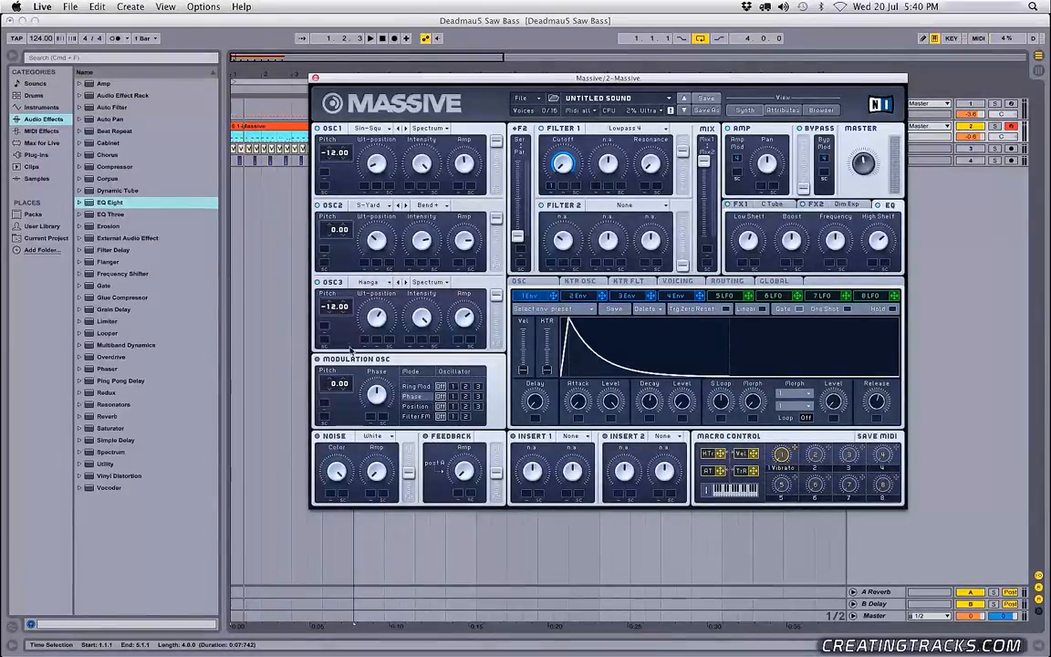
Route the Modulation OSC's phase modulation to OSC2 at a low Phase amount, and move the plug-in window to uncover the clips
{"action": "left_click", "coordinate": [465, 397]}
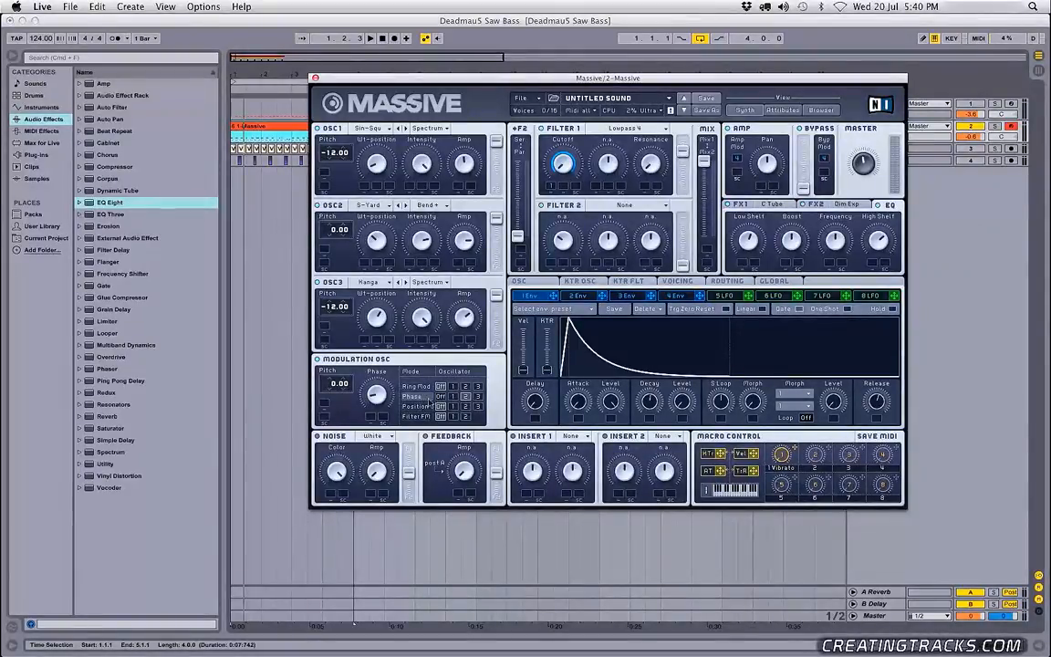
{"action": "left_click", "coordinate": [377, 399]}
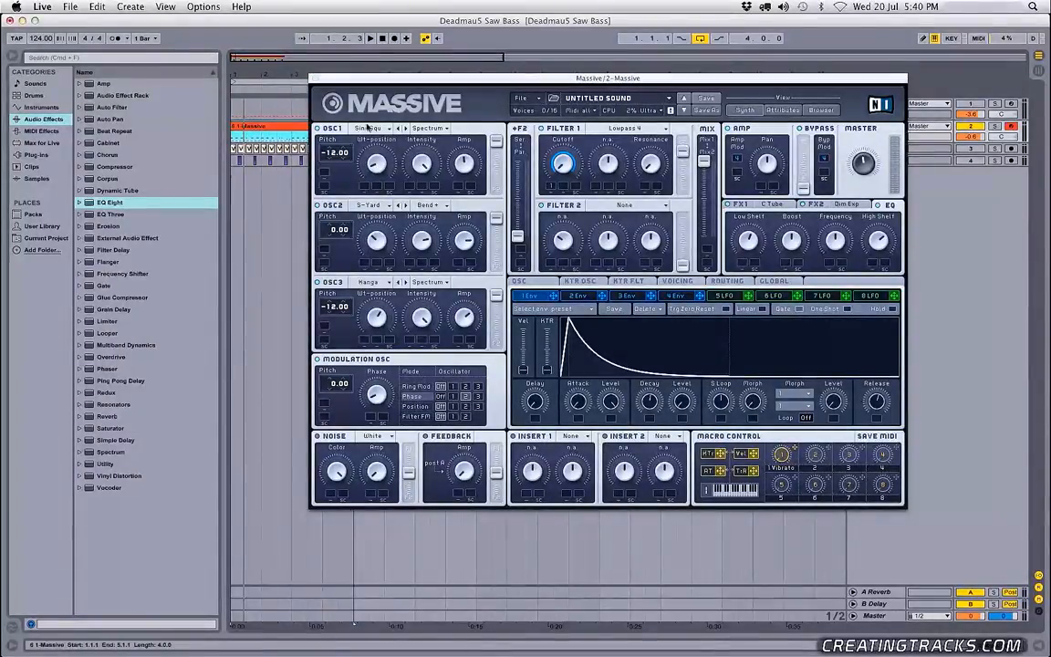
{"action": "left_click_drag", "start_coordinate": [404, 79], "coordinate": [449, 69]}
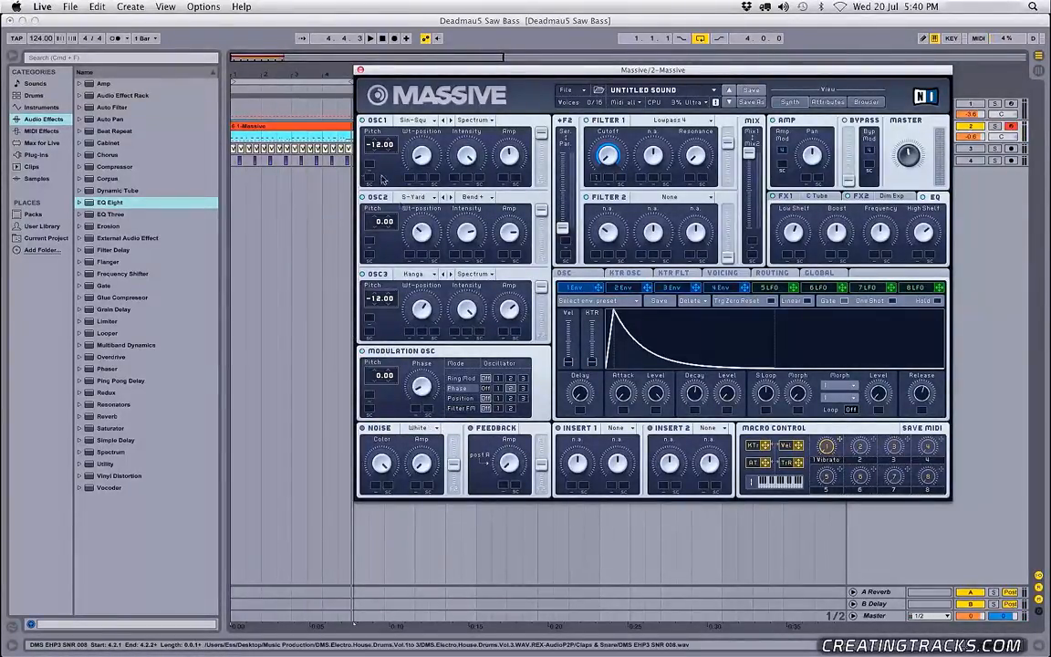
Assign macro 2 to the Modulation OSC's Phase with a small modulation range
{"action": "left_click", "coordinate": [730, 275]}
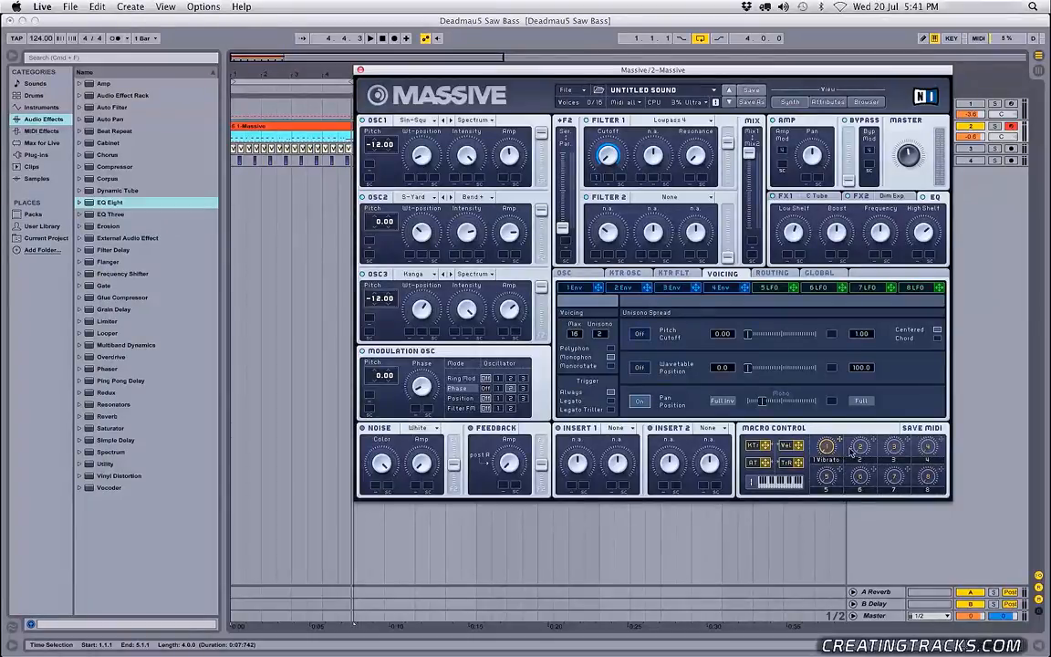
{"action": "left_click", "coordinate": [721, 289]}
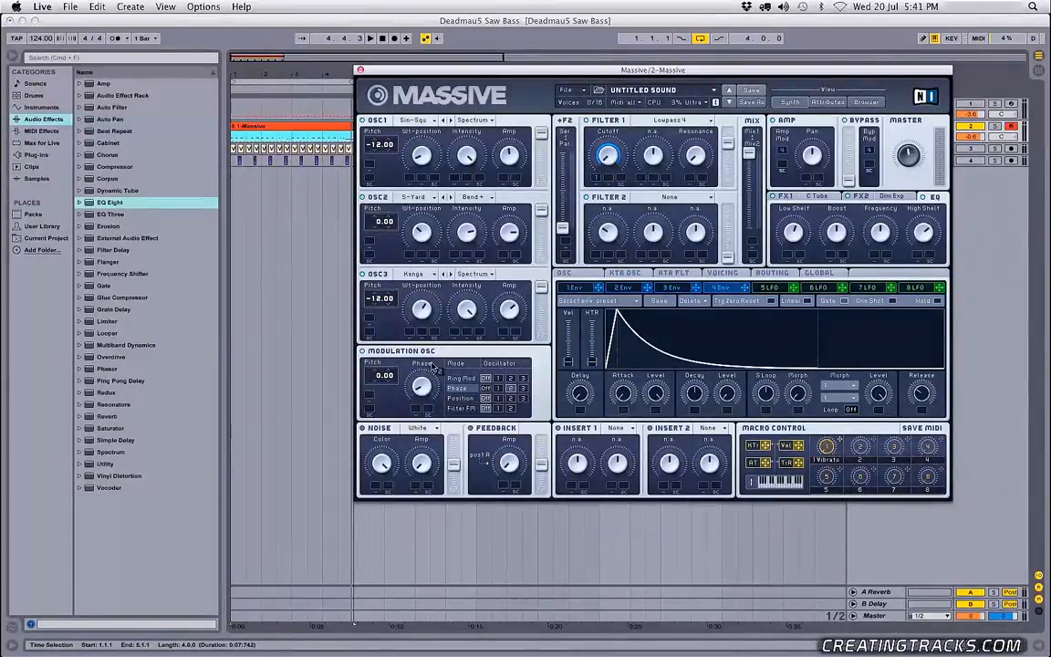
{"action": "left_click", "coordinate": [417, 409]}
{"action": "left_click_drag", "start_coordinate": [416, 413], "coordinate": [420, 390]}
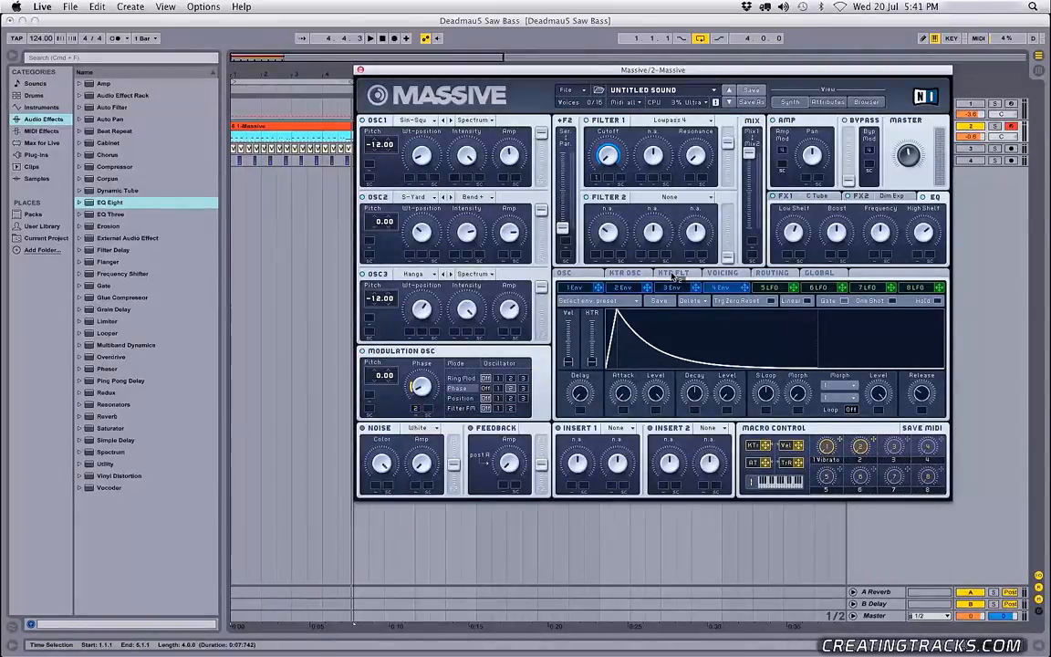
Assign macro 2, labelled FX 1, to Filter 1's Cutoff with a small range and OSC2's Intensity with a wide range, and audition it
{"action": "left_click", "coordinate": [609, 179]}
{"action": "left_click_drag", "start_coordinate": [610, 176], "coordinate": [614, 169]}
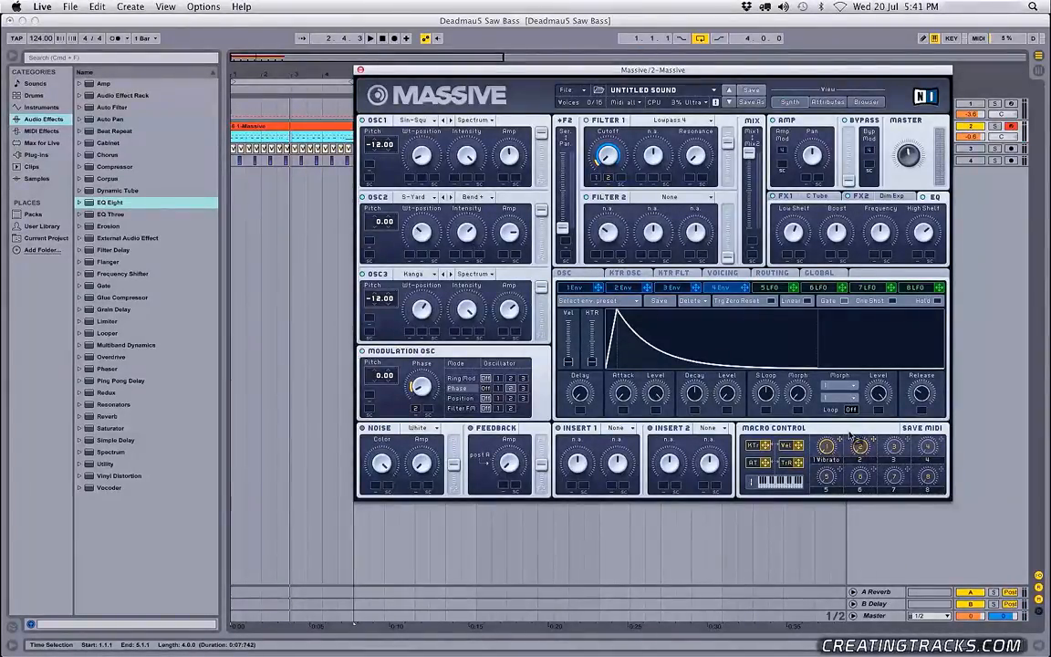
{"action": "left_click_drag", "start_coordinate": [466, 255], "coordinate": [473, 307]}
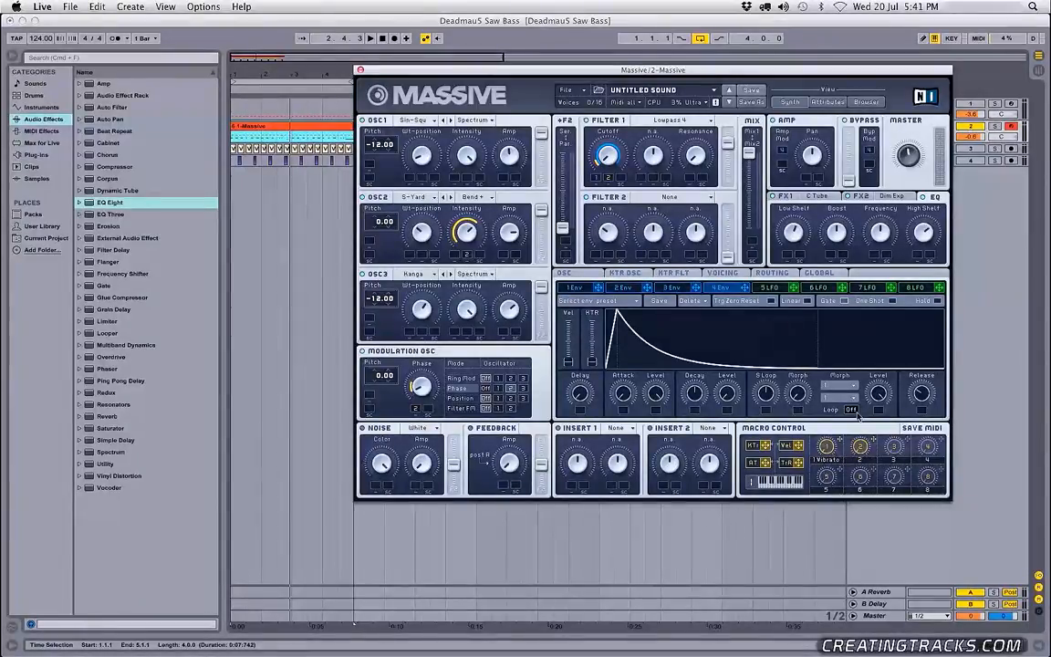
{"action": "key", "text": "space"}
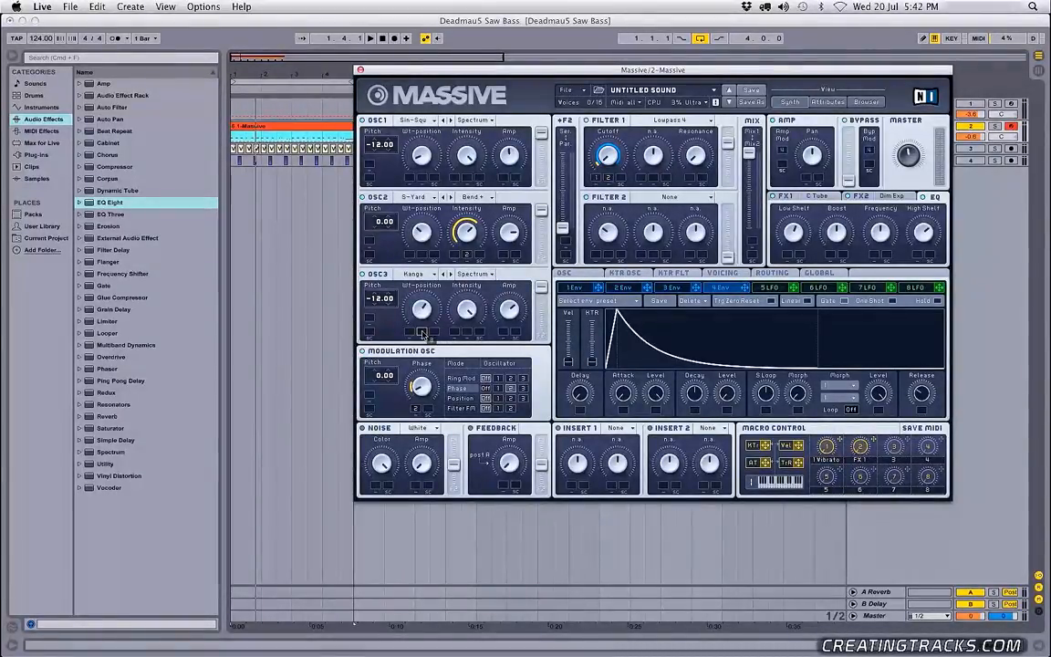
Assign macro 3 to the Wt-position of OSC3 and OSC1 with wide ranges and to the Modulation OSC's Phase with a small range
{"action": "left_click_drag", "start_coordinate": [422, 332], "coordinate": [423, 375]}
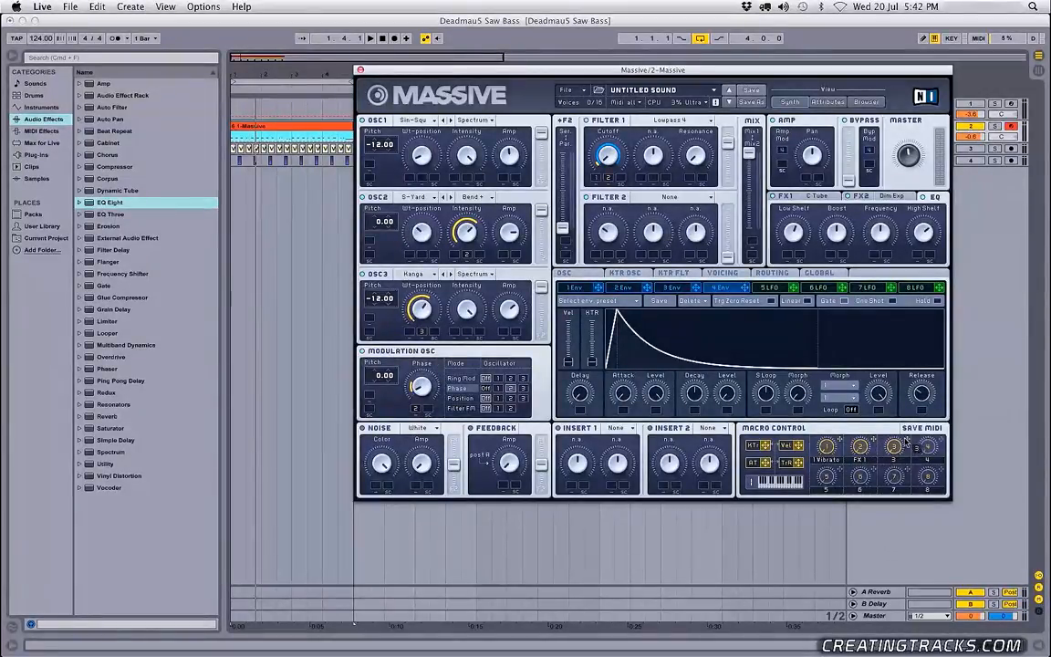
{"action": "left_click_drag", "start_coordinate": [421, 179], "coordinate": [432, 102]}
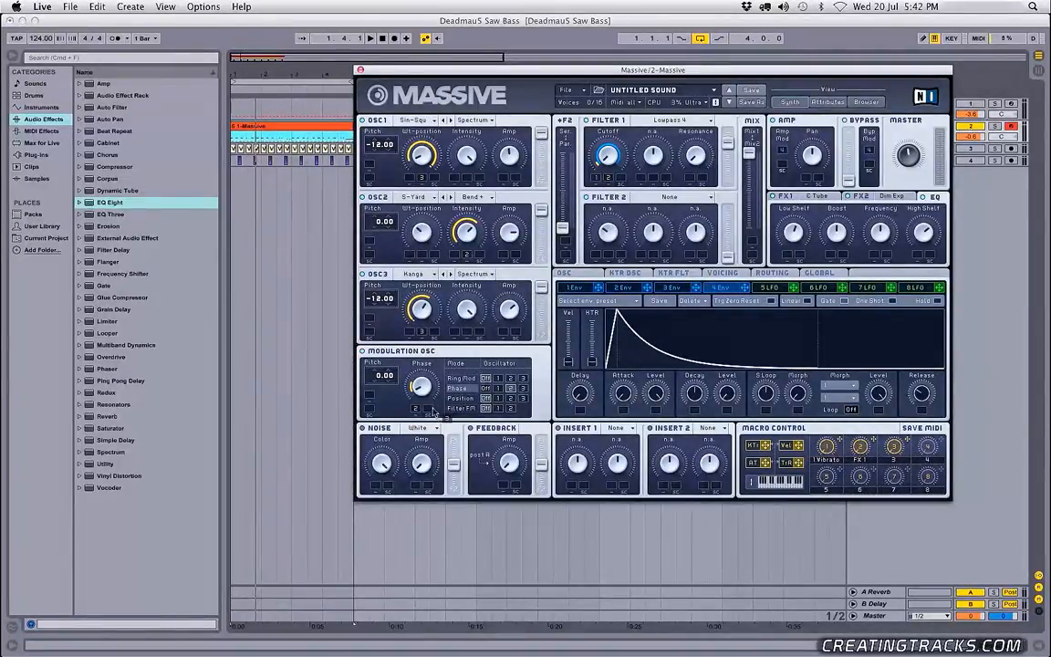
{"action": "left_click_drag", "start_coordinate": [428, 402], "coordinate": [435, 381]}
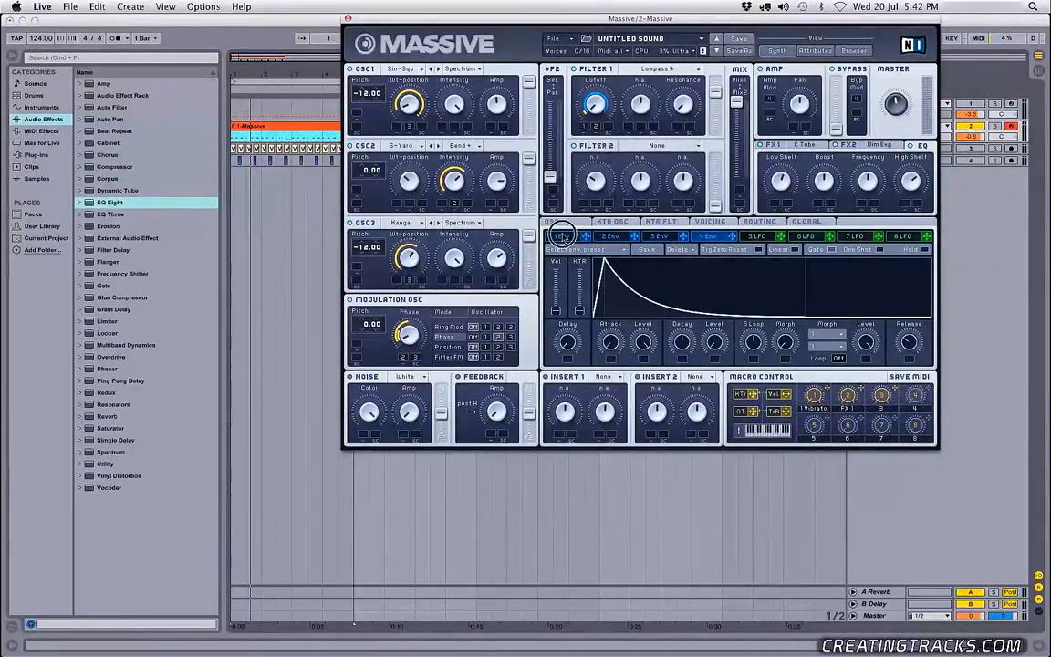
Label macro 3 FX 2 and macro 4 Attack, and assign macro 4 to envelope 1's Attack with a small modulation range
{"action": "left_click", "coordinate": [560, 235]}
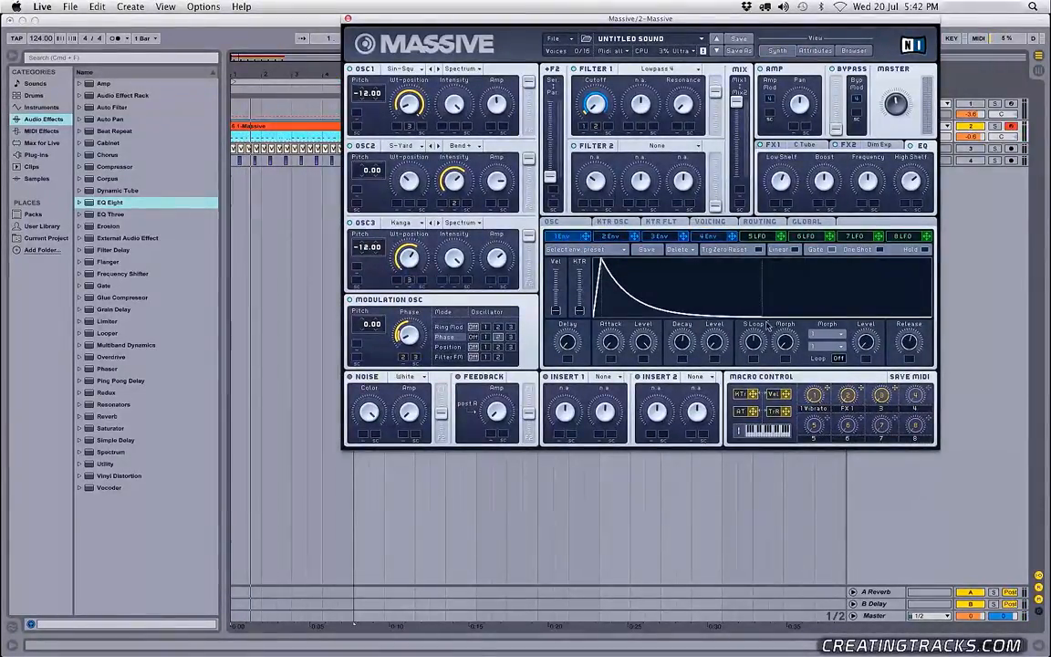
{"action": "double_click", "coordinate": [881, 408]}
{"action": "type", "text": "FX 2"}
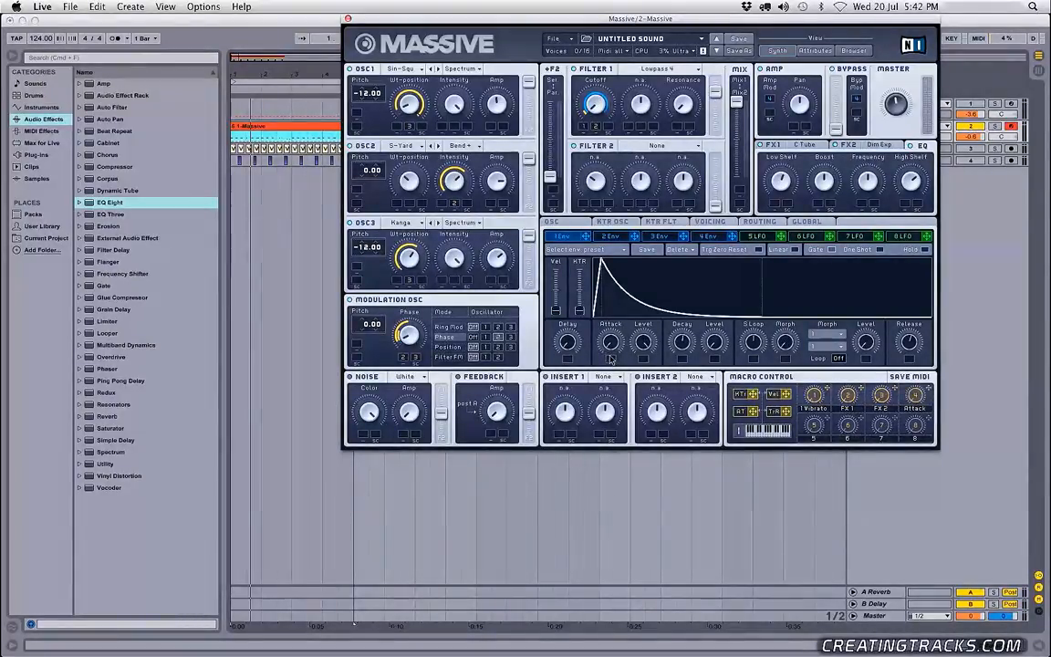
{"action": "left_click_drag", "start_coordinate": [612, 360], "coordinate": [611, 347]}
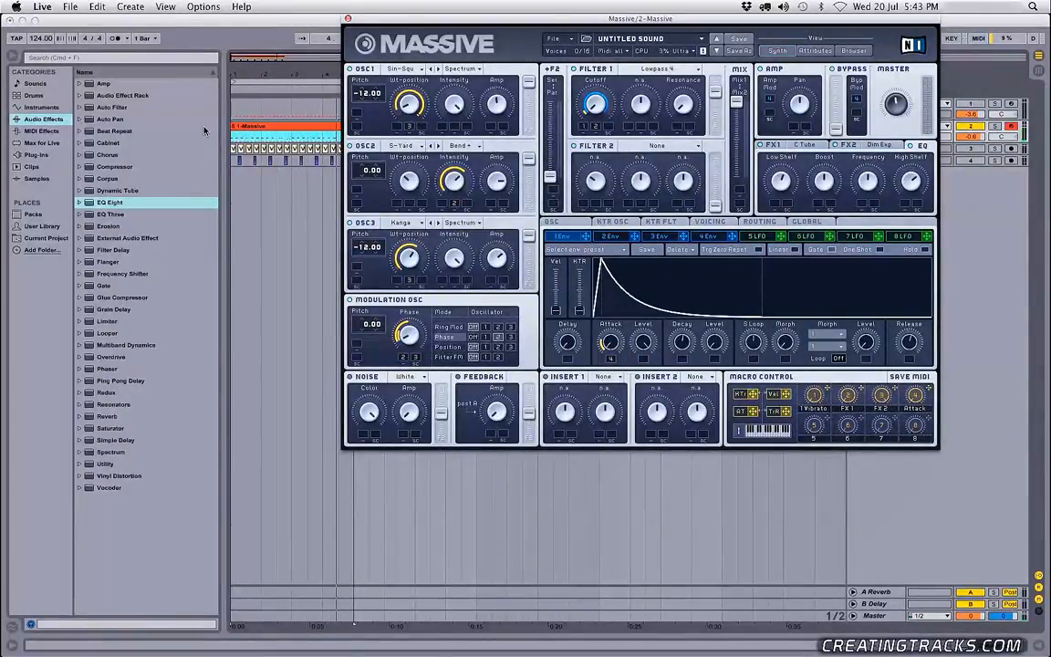
Activate the 3 Audio and 4 Audio tracks and play the arrangement from the start to audition the Massive bass with them
{"action": "left_click", "coordinate": [240, 137]}
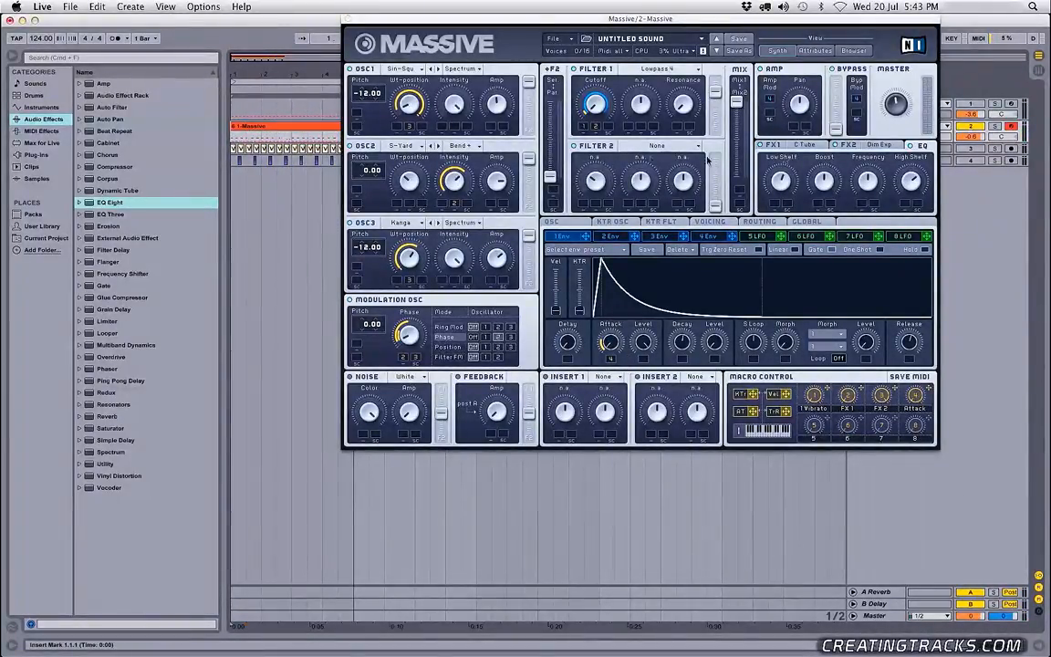
{"action": "left_click", "coordinate": [977, 149]}
{"action": "left_click", "coordinate": [973, 160]}
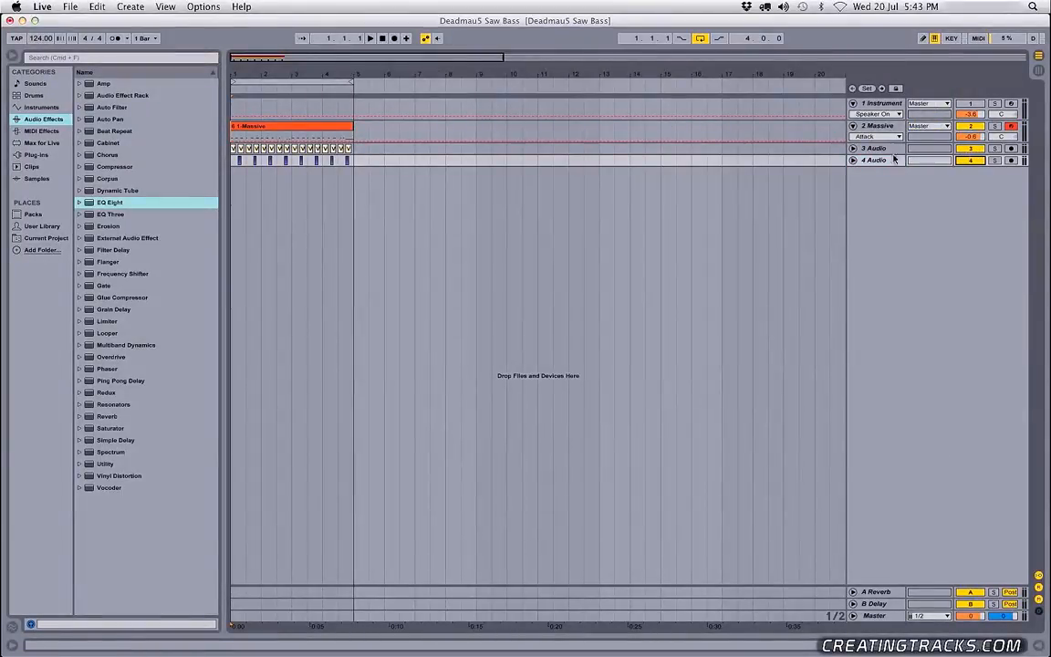
{"action": "left_click", "coordinate": [325, 131]}
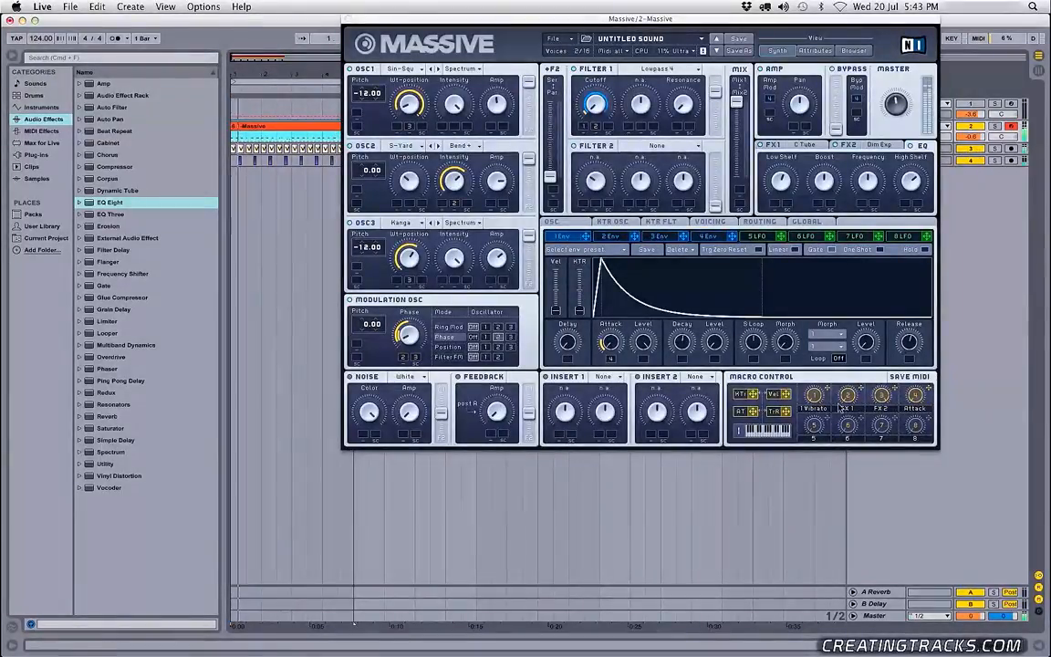